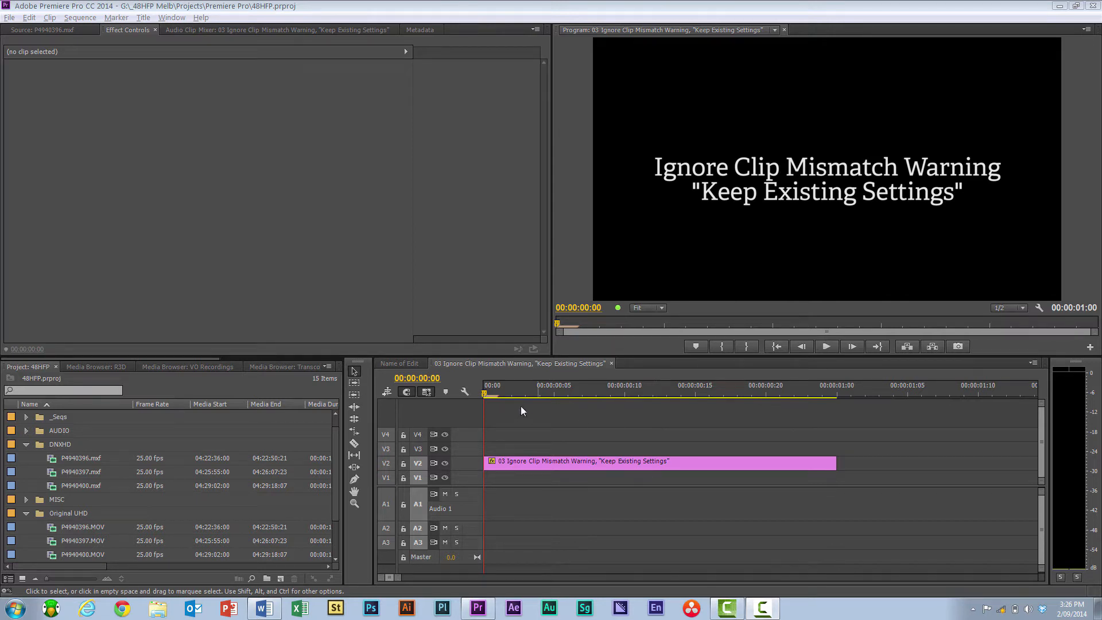
Close both open sequences in the timeline: Name of Edit and 03 Ignore Clip Mismatch Warning
left_click_drag(514, 393, 481, 406)
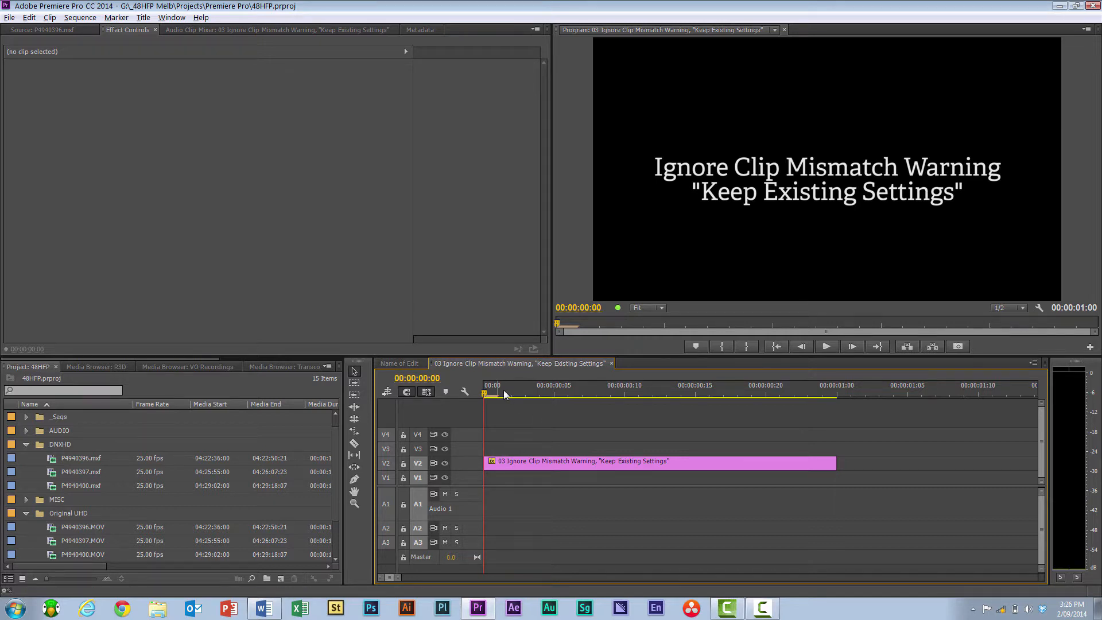
left_click(504, 395)
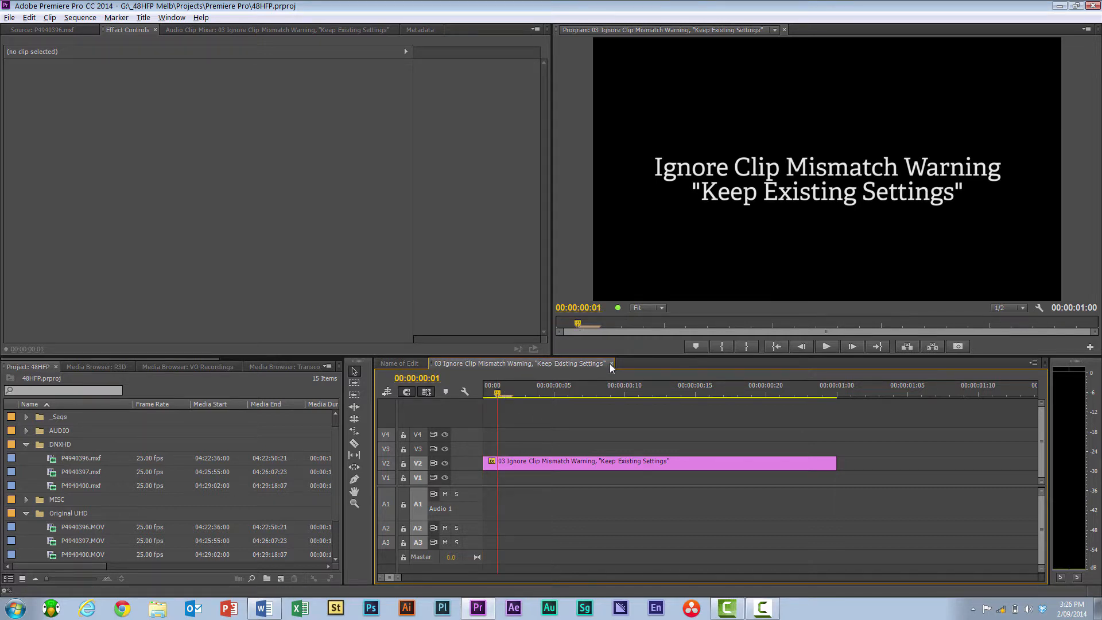
left_click(420, 365)
left_click(422, 364)
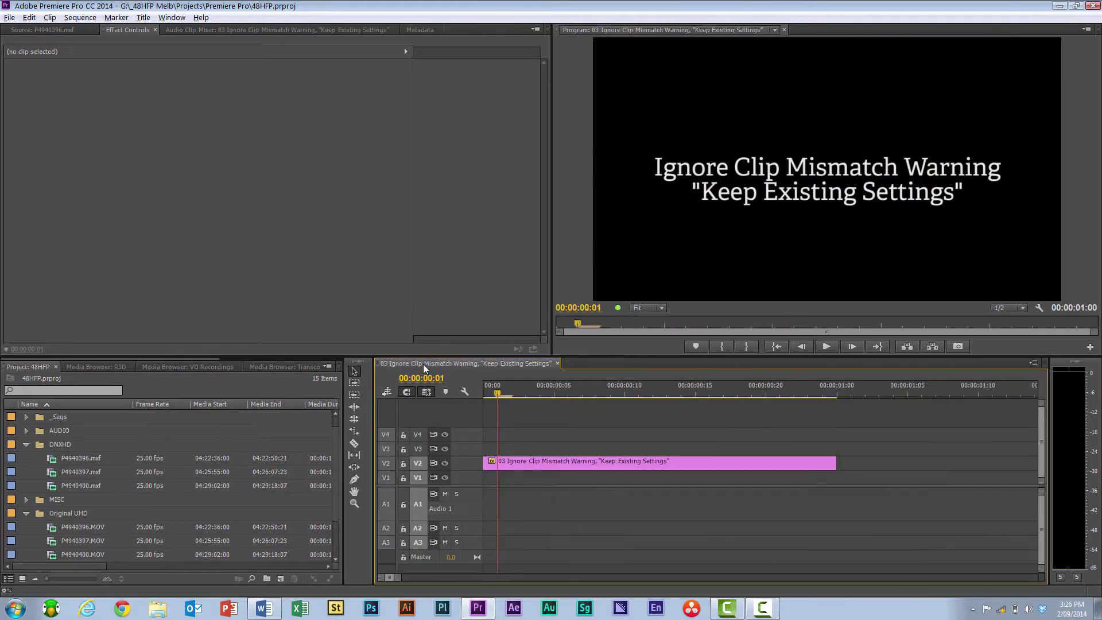
left_click(525, 391)
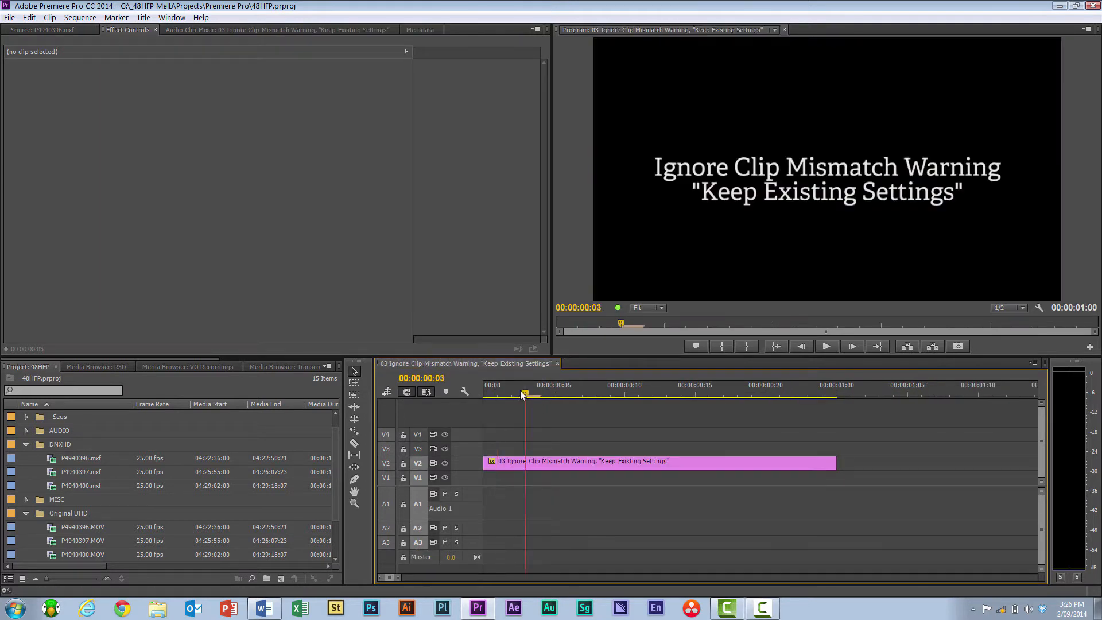
left_click(556, 364)
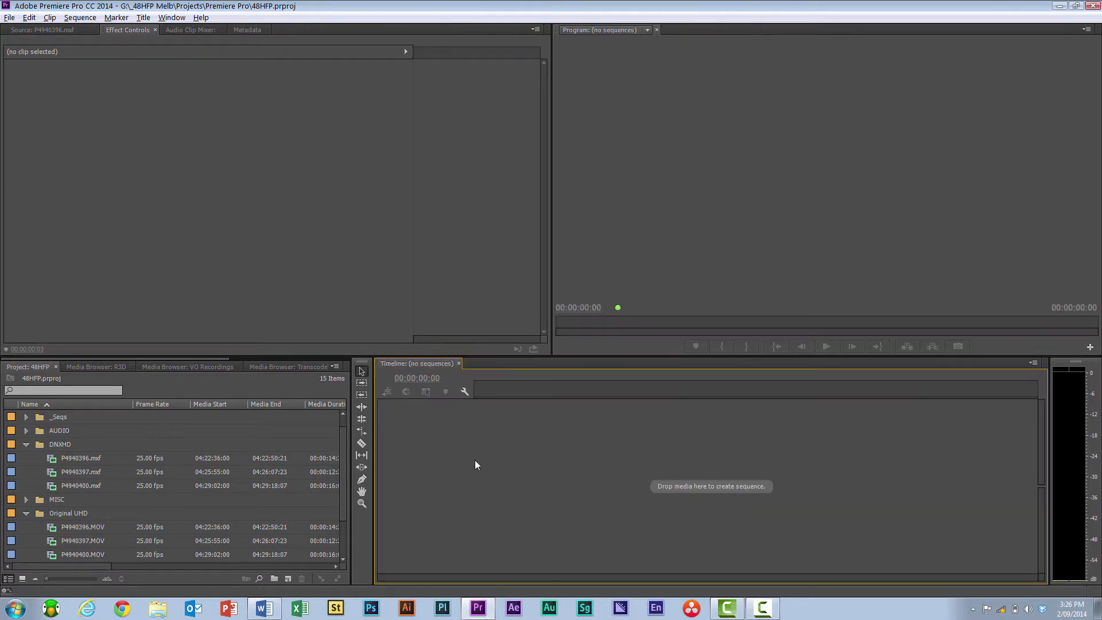
Open P4940396.MOV from the Original UHD bin for preview and check its image size in the clip properties
left_click(51, 526)
double_click(51, 527)
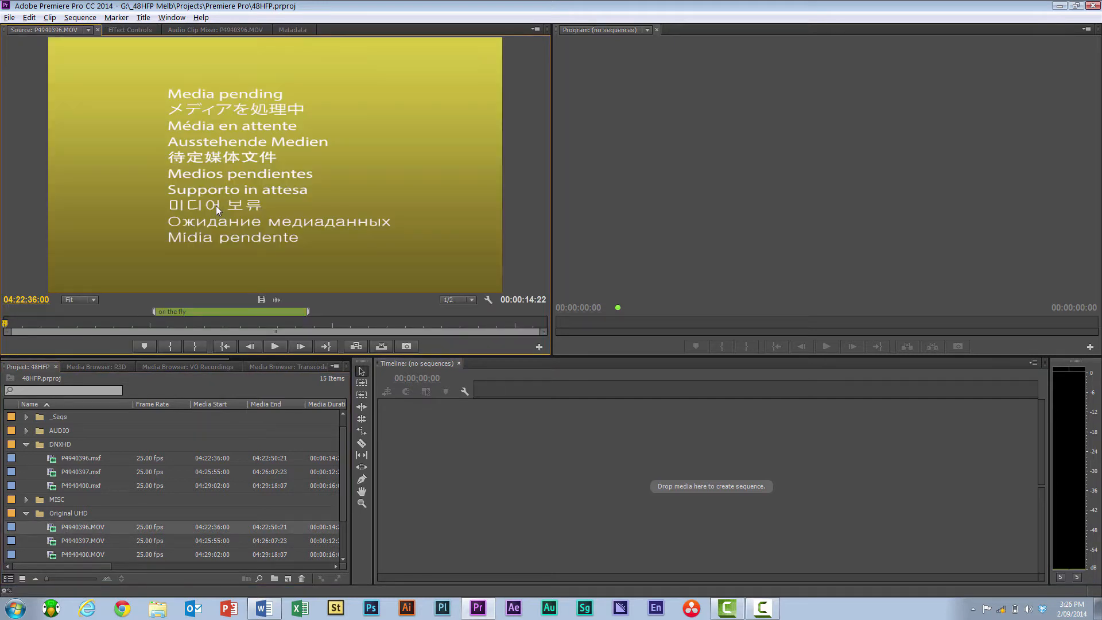
right_click(216, 208)
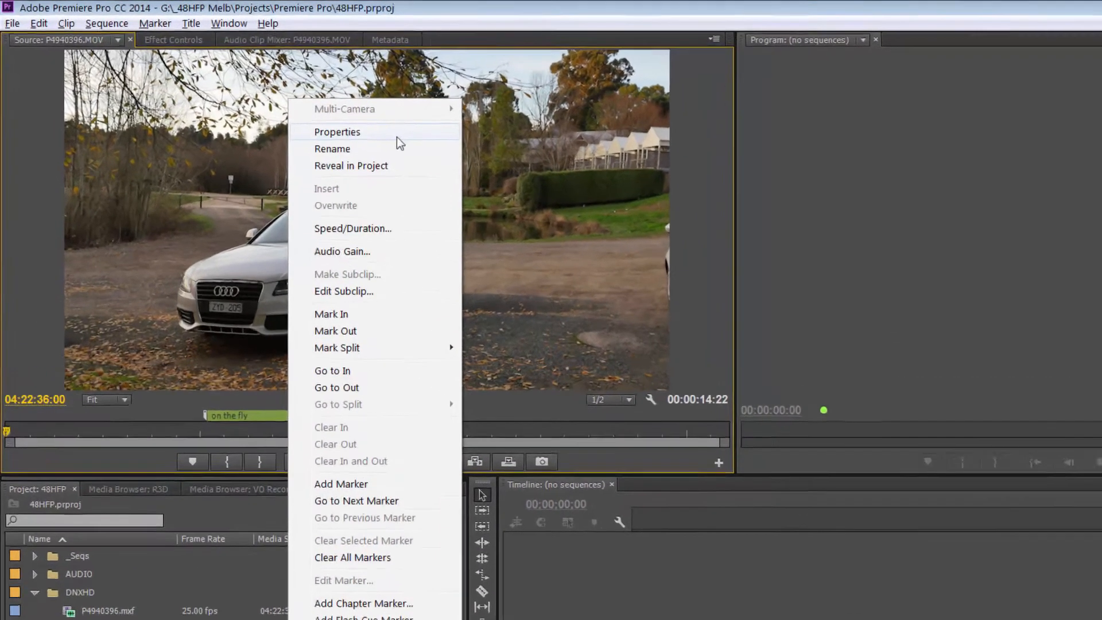
left_click(297, 100)
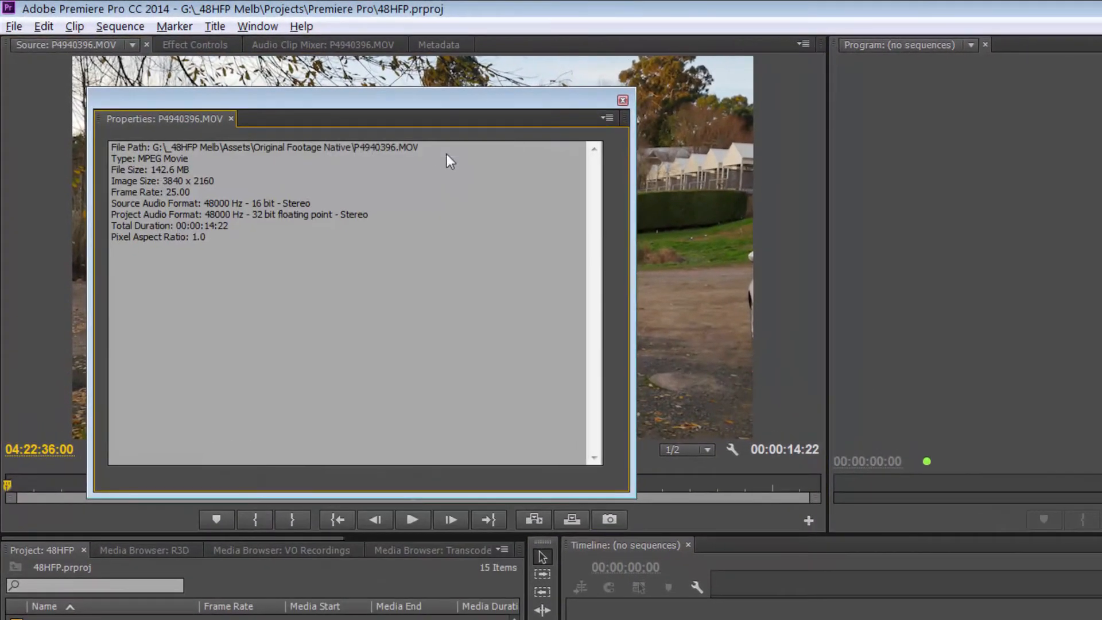
left_click_drag(225, 180, 151, 181)
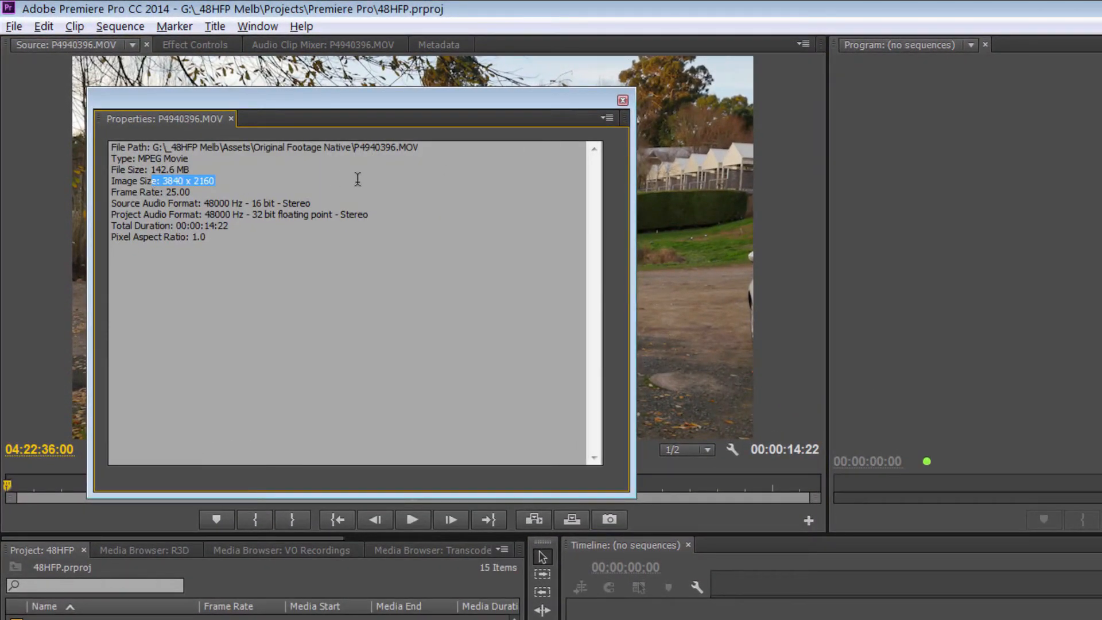
left_click(327, 188)
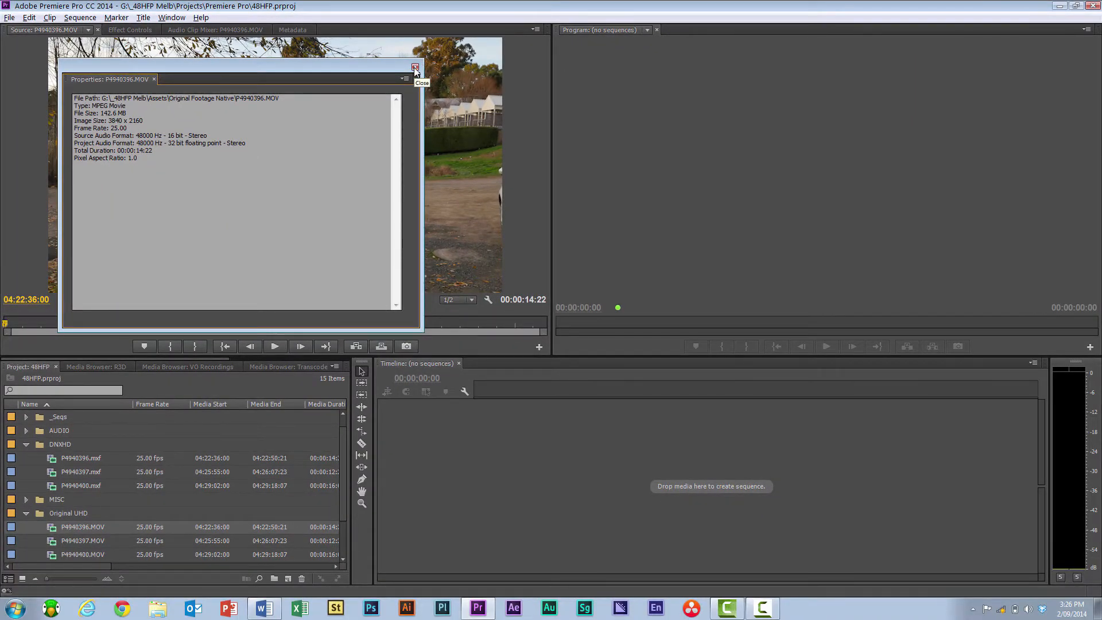
left_click(414, 67)
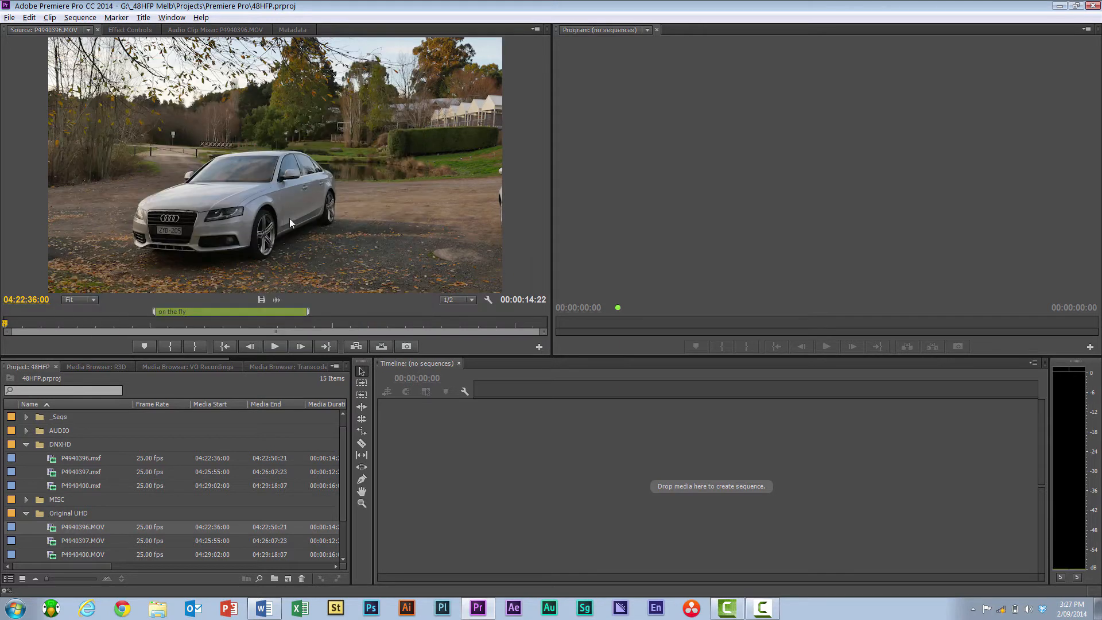
Create a sequence from P4940396.MOV and choose DNX 1080p as its editing mode in the sequence settings
left_click_drag(66, 539, 548, 492)
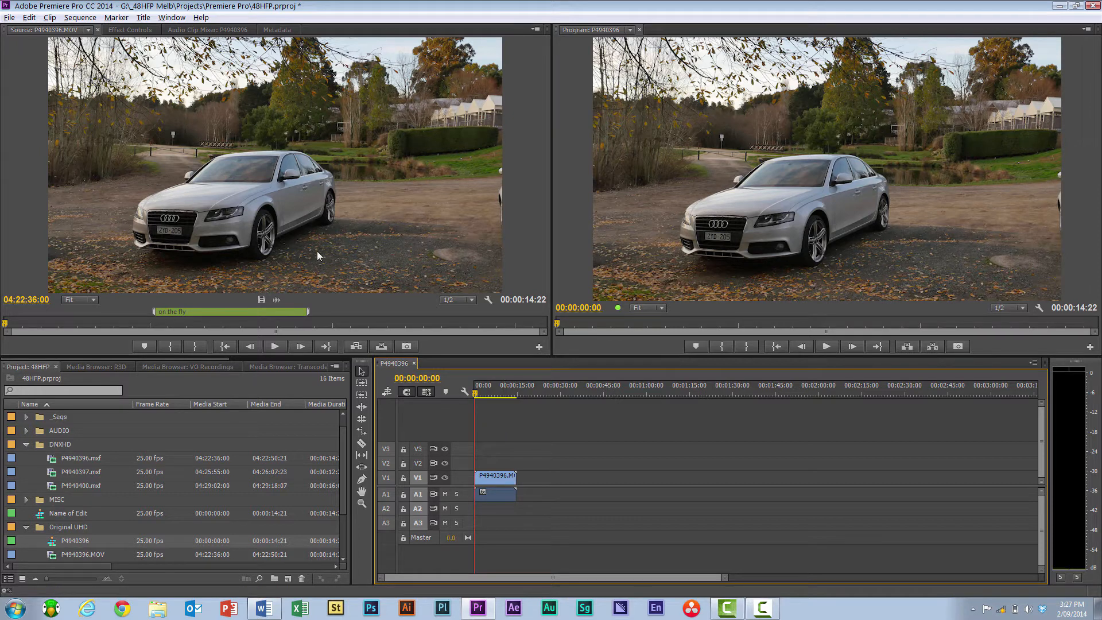
left_click(89, 21)
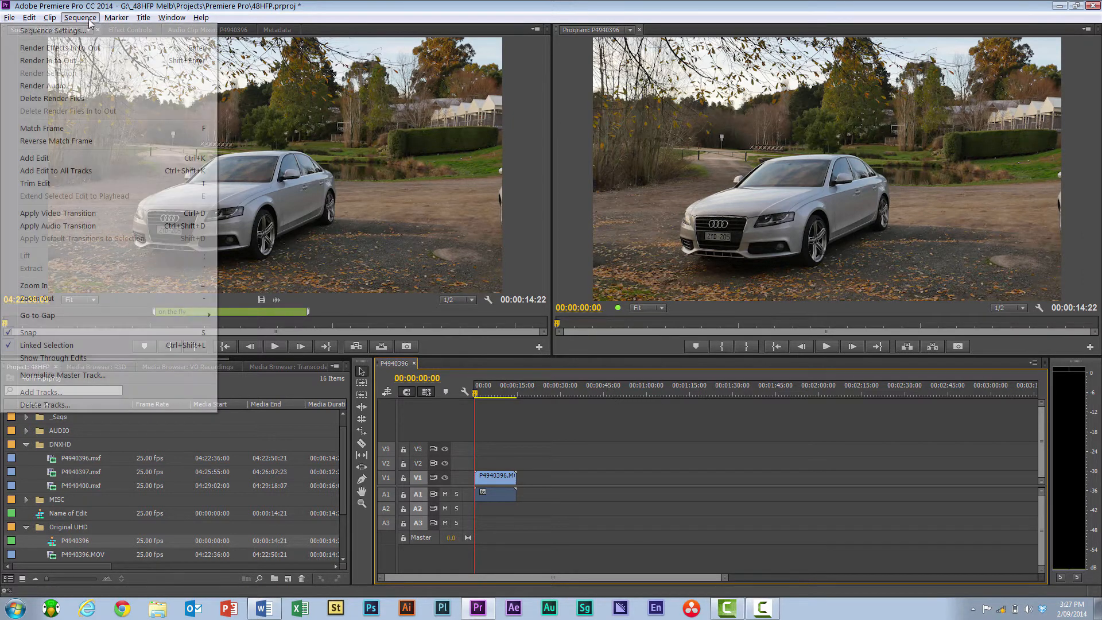
left_click(92, 31)
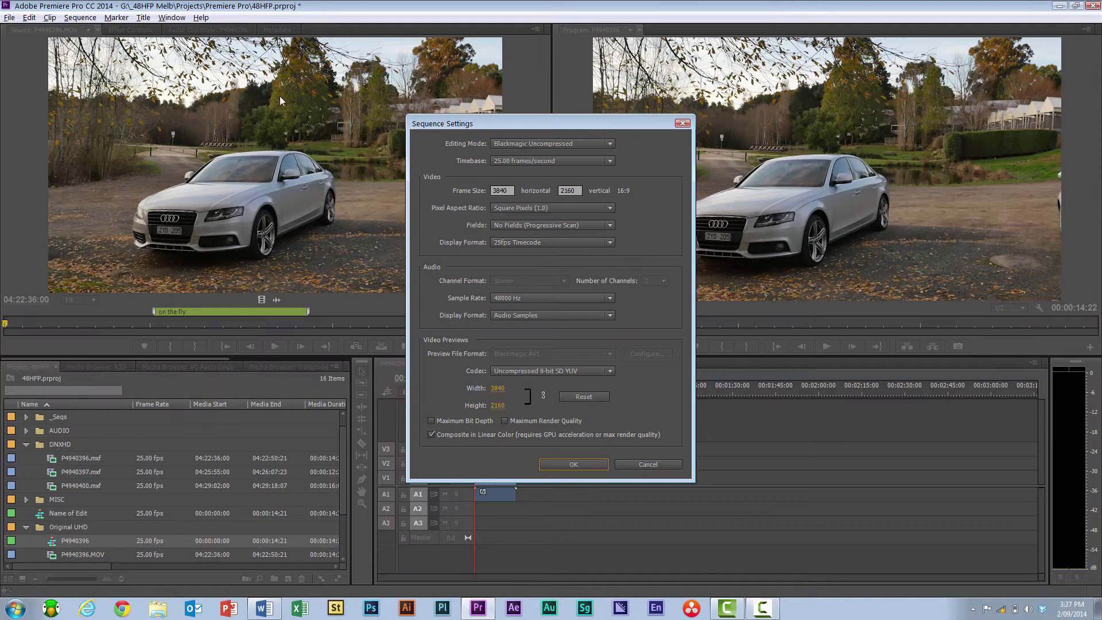
left_click(551, 143)
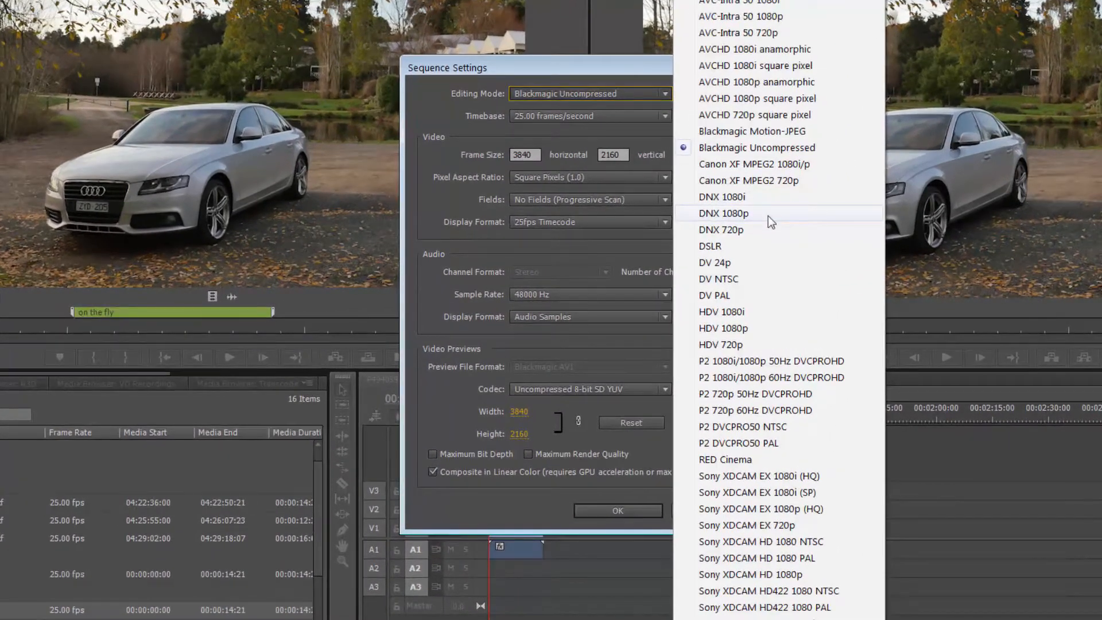
left_click(768, 216)
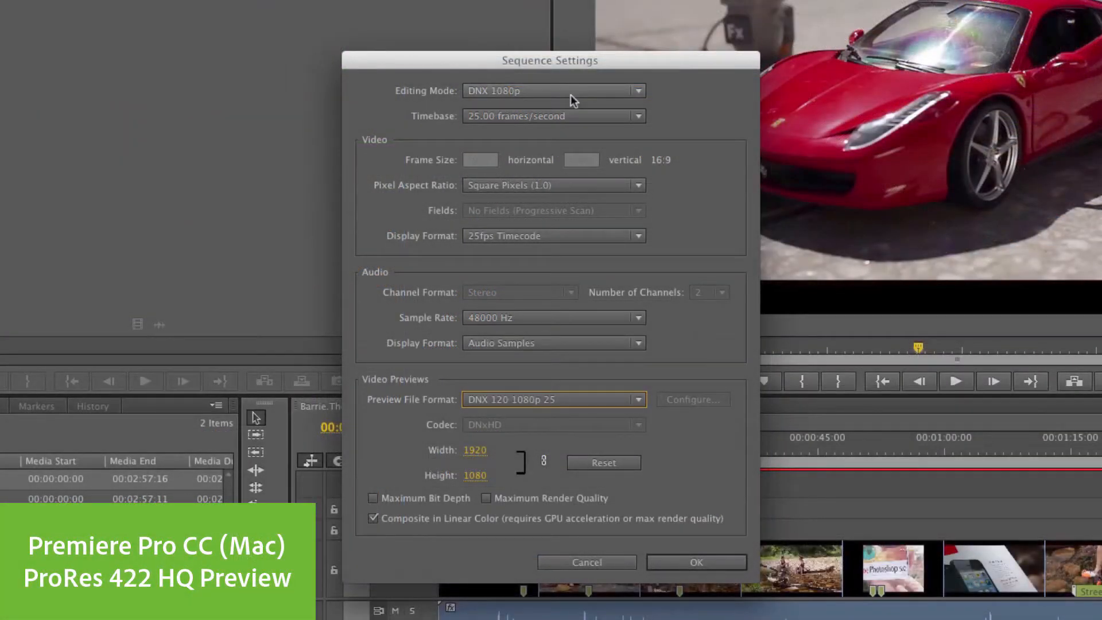
In the Mac version's sequence settings, set the editing mode to Custom with a timebase of 25.00 frames/second
left_click(570, 95)
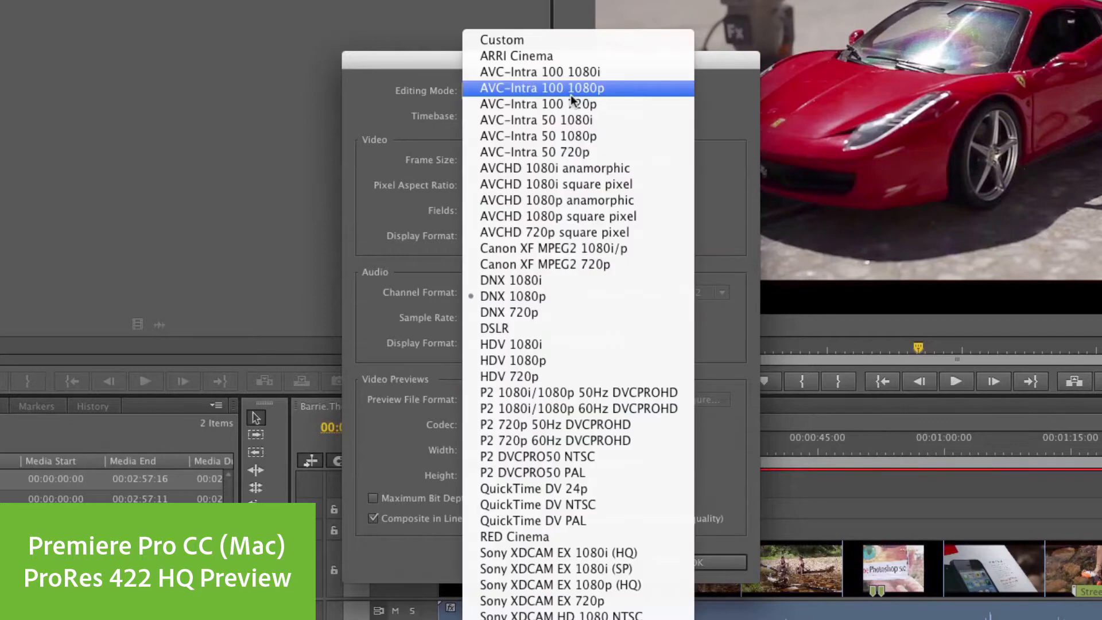
left_click(520, 40)
left_click(543, 117)
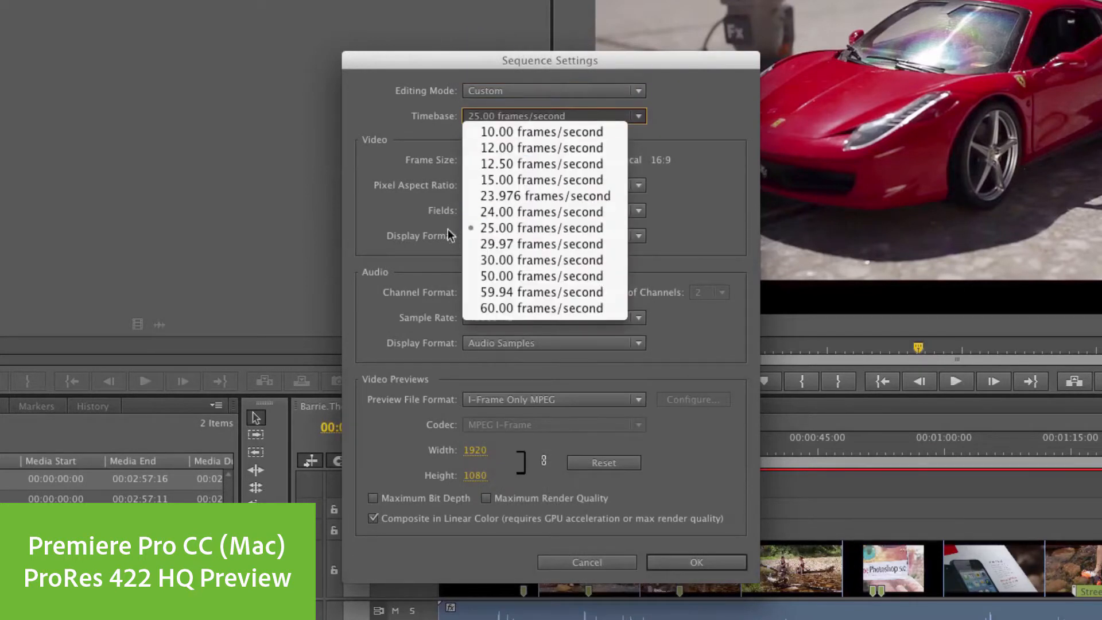
left_click(557, 227)
left_click(481, 161)
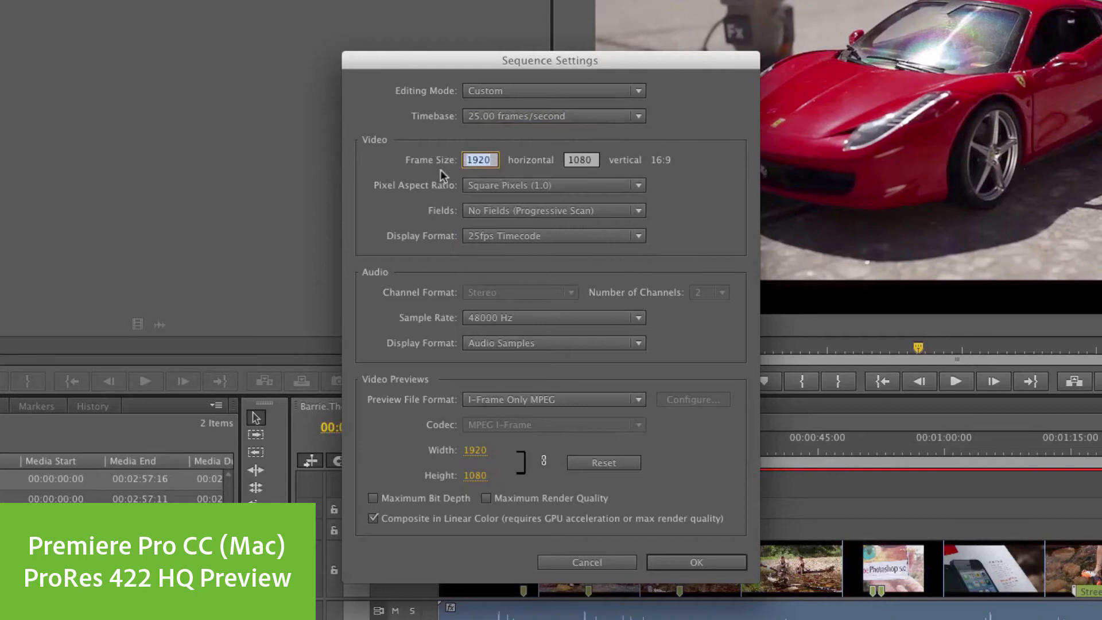
left_click(441, 171)
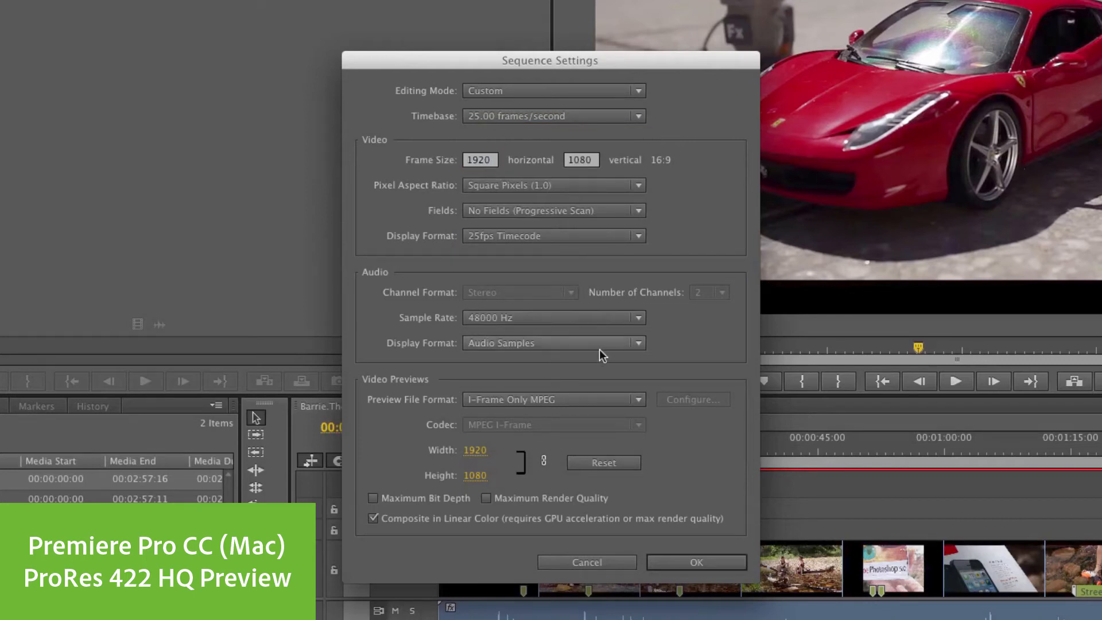
Set the preview file format to QuickTime with the Apple ProRes 422 HQ codec and accept the sequence settings
left_click(638, 400)
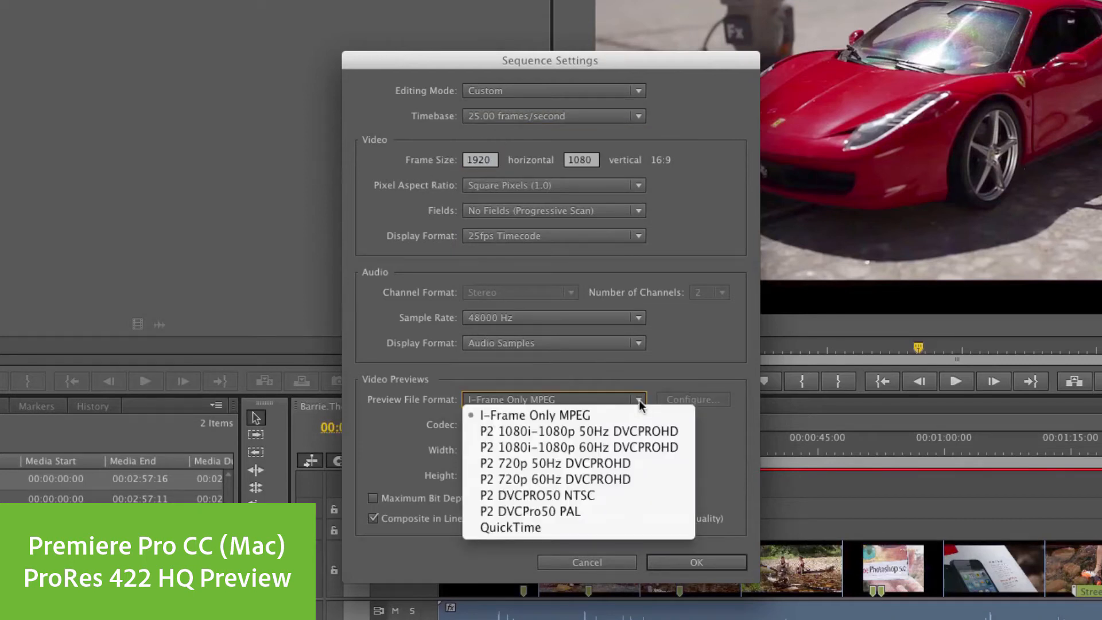
left_click(616, 528)
left_click(540, 424)
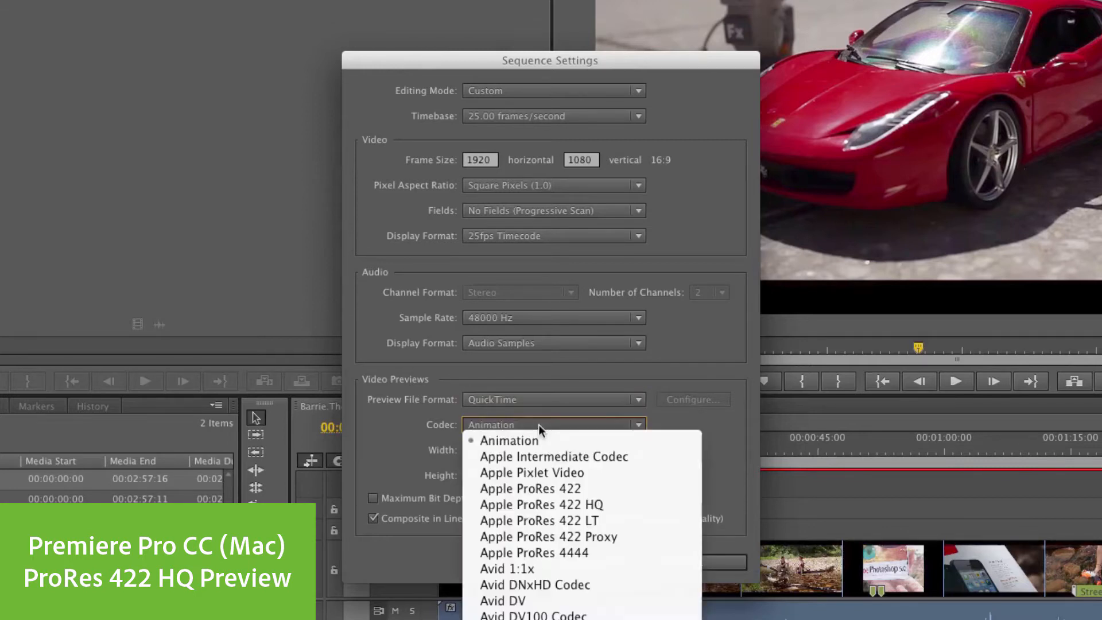
left_click(576, 506)
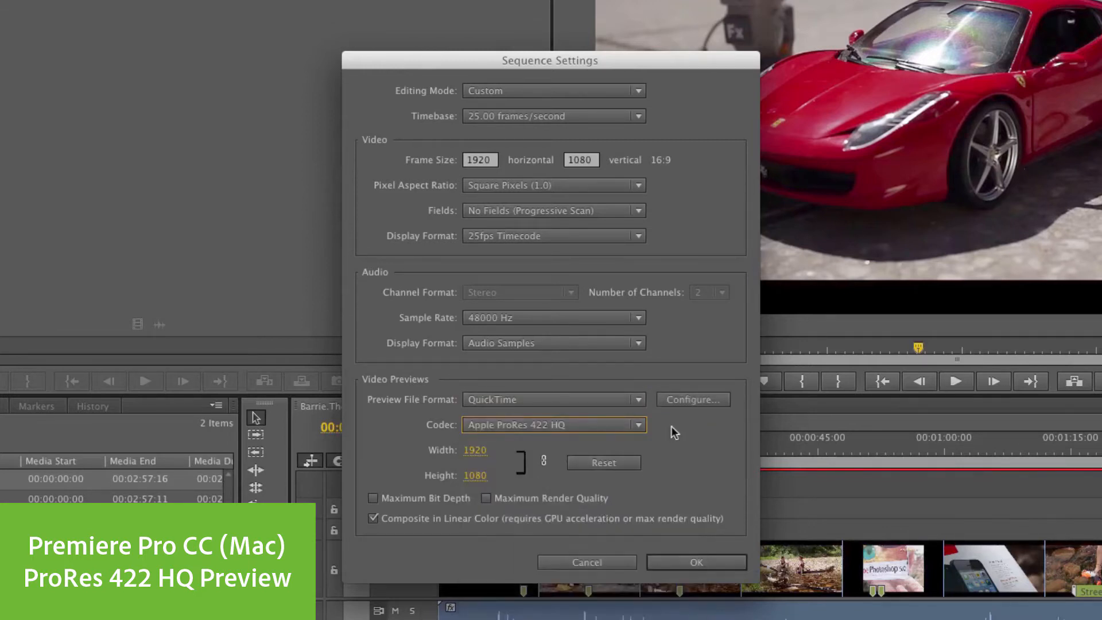
left_click(663, 563)
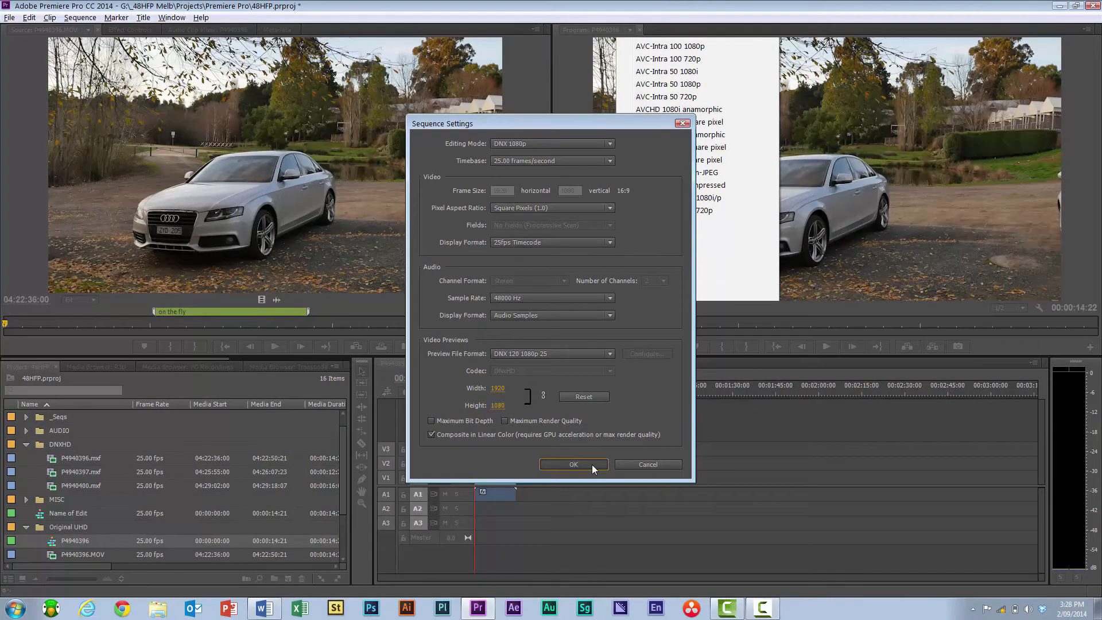
Apply the DNX 1080p settings to the P4940396 sequence and agree to delete all its preview files
left_click(596, 467)
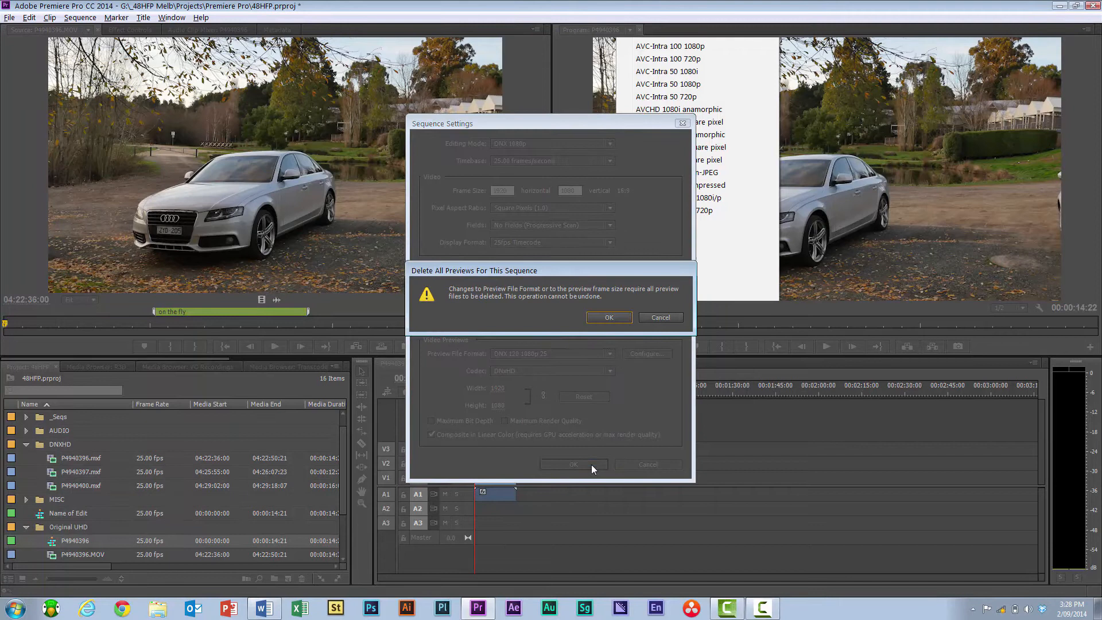
left_click(613, 323)
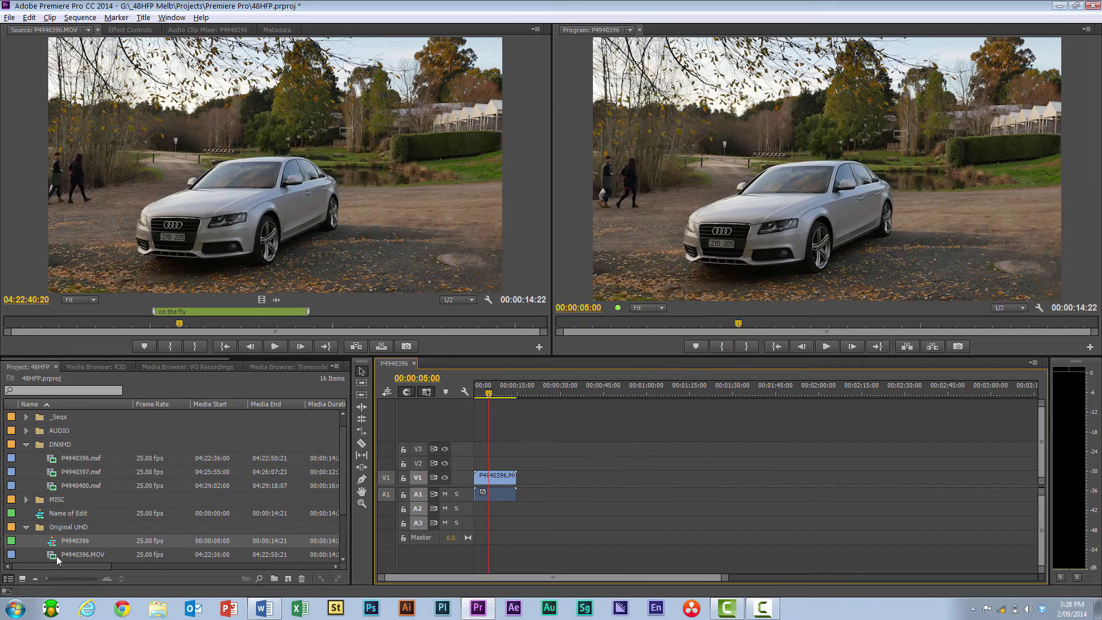
Add P4940397.MOV directly after the first clip on V1 and scrub through the sequence to check the framing
scroll(56, 556, "down", 1)
left_click_drag(56, 555, 530, 493)
left_click(511, 390)
left_click_drag(511, 390, 536, 394)
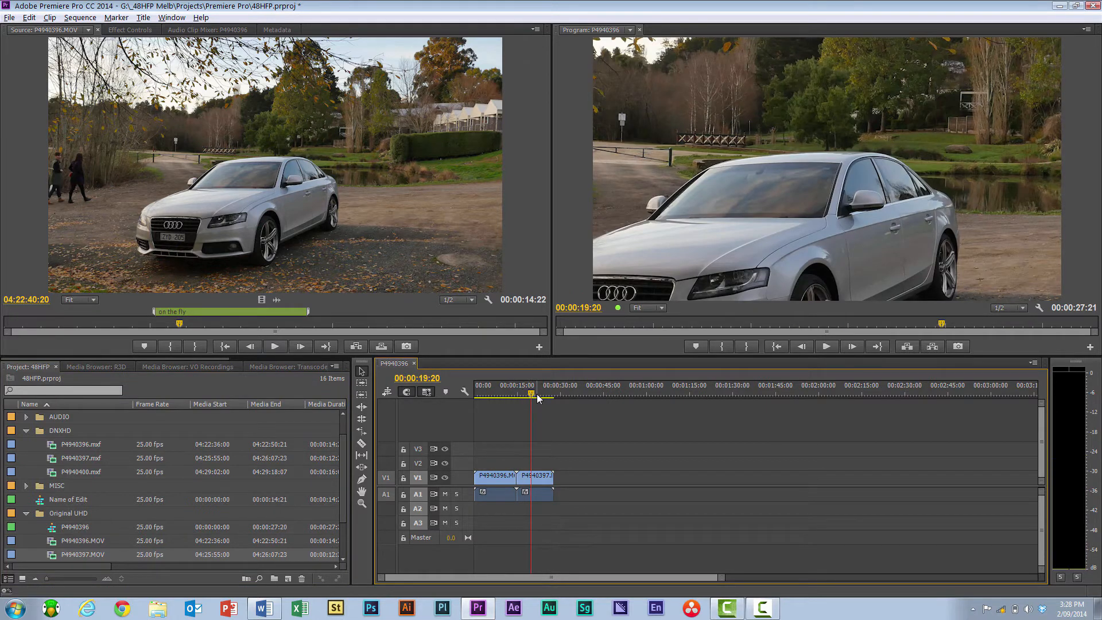
Apply Scale to Frame Size to both clips in the sequence and play back the result
left_click_drag(494, 450, 532, 481)
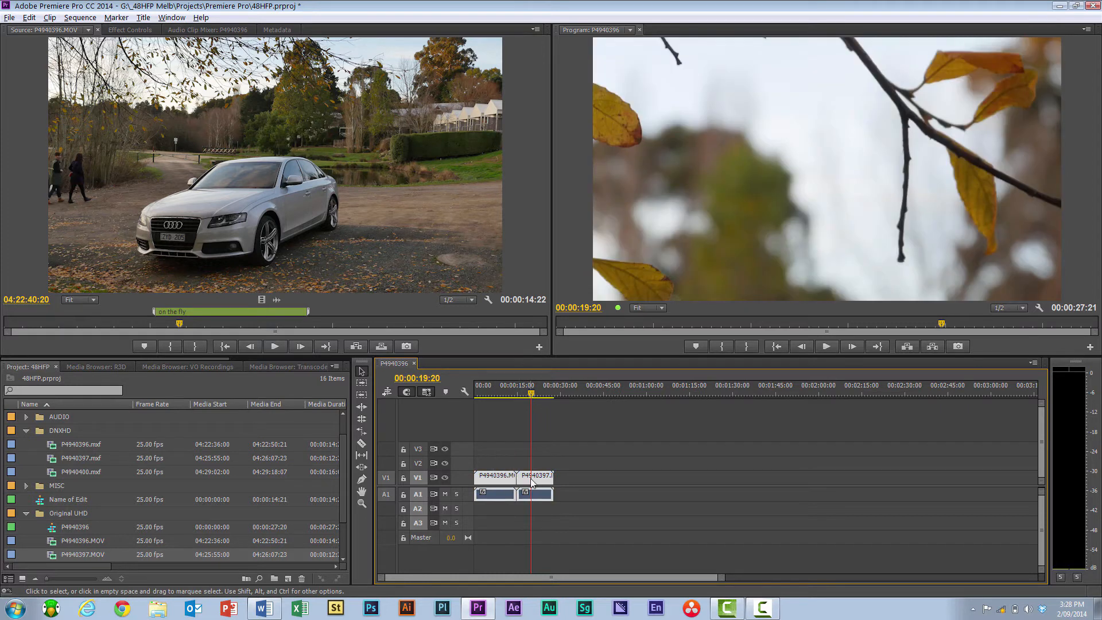
right_click(533, 481)
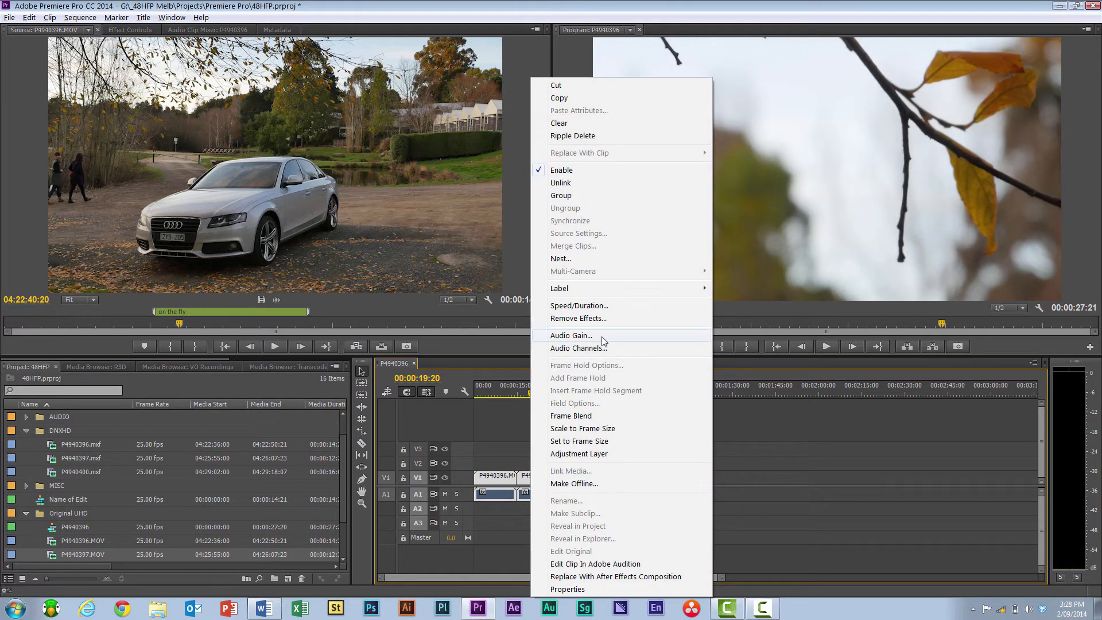
left_click(631, 436)
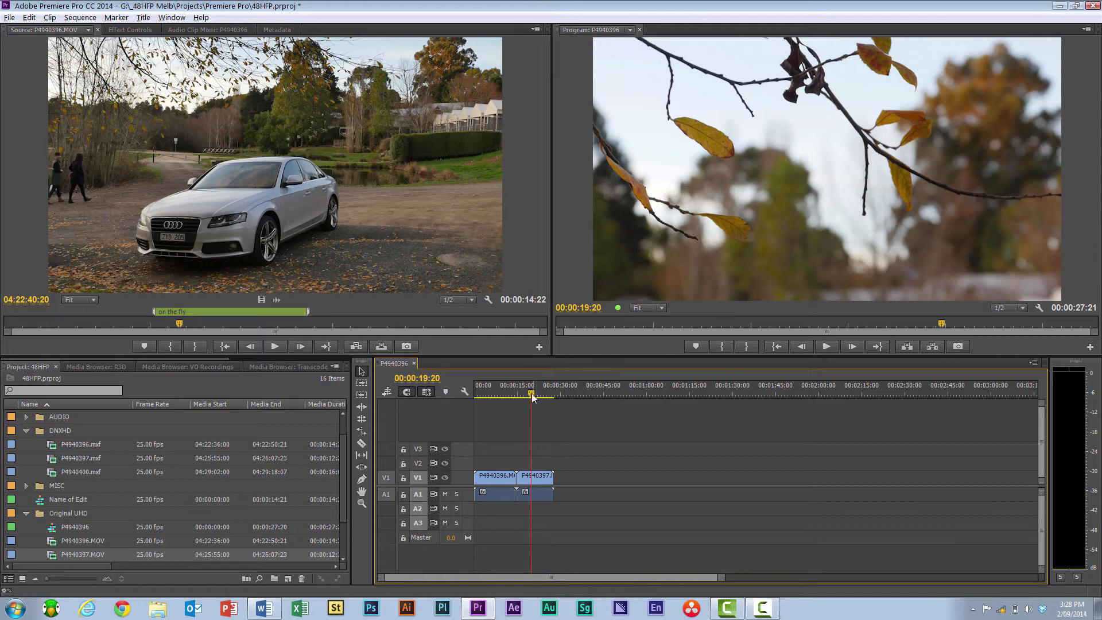
left_click_drag(537, 394, 497, 400)
key("space")
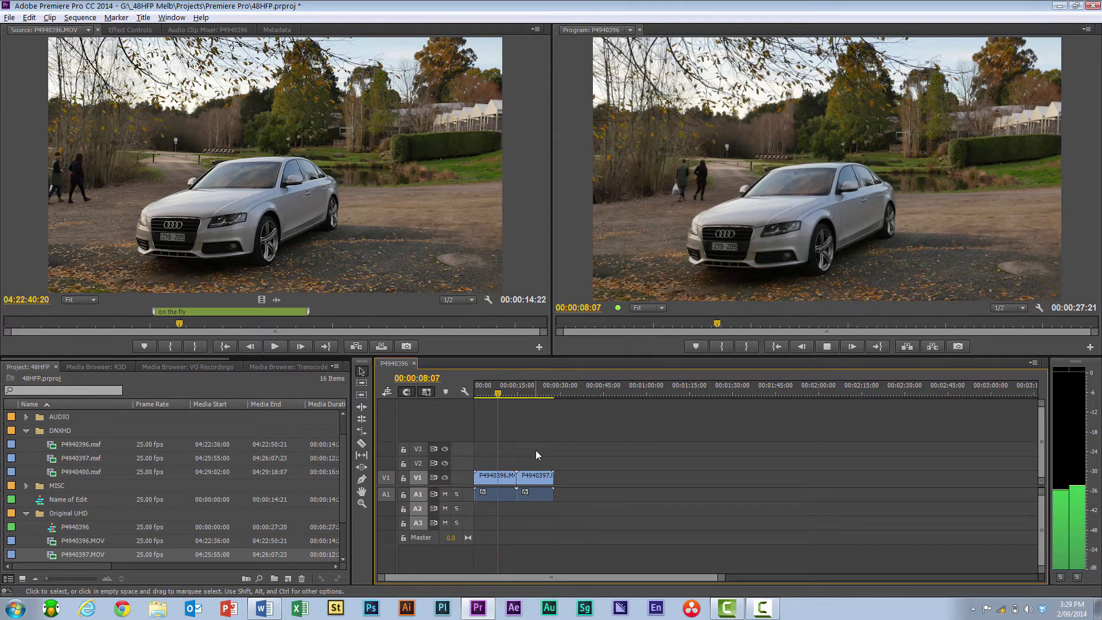
Apply Set to Frame Size to both timeline clips
left_click_drag(540, 444, 495, 495)
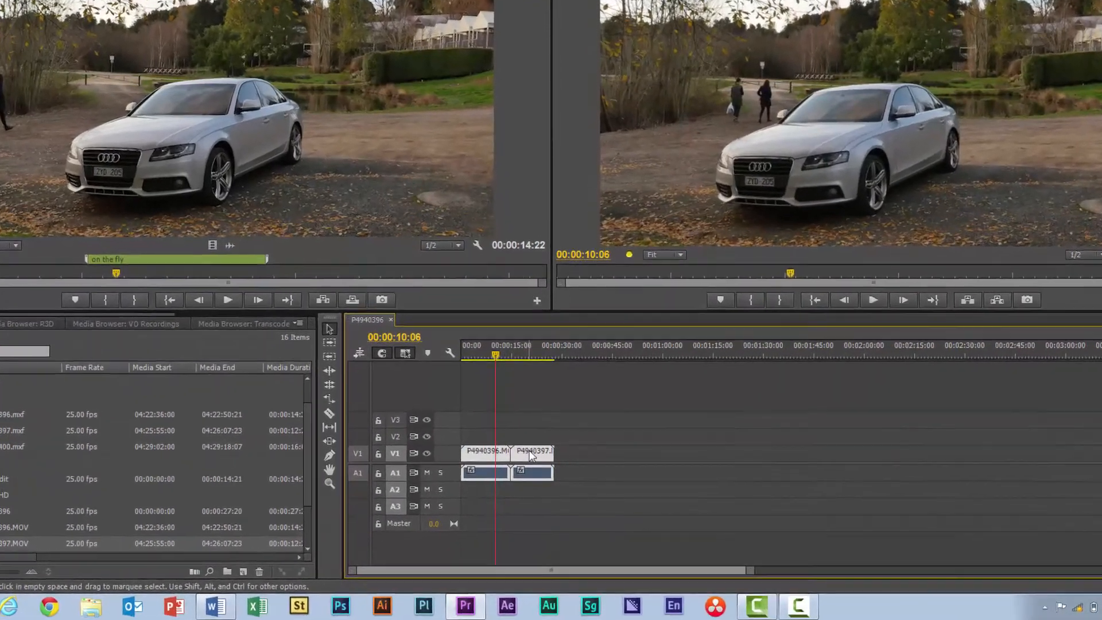
right_click(532, 478)
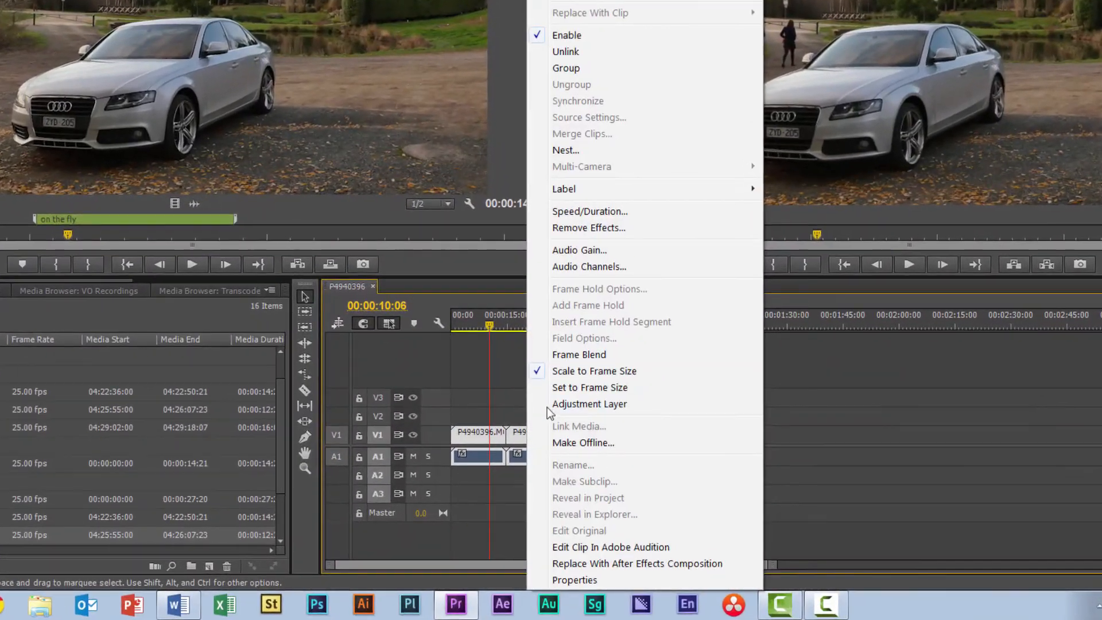
left_click(670, 388)
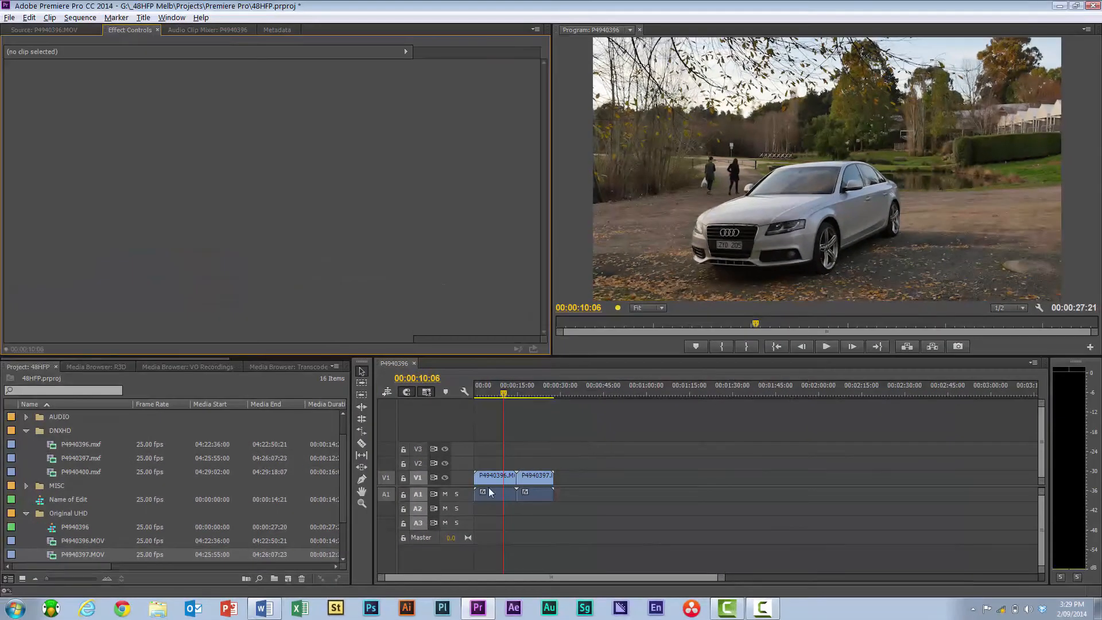
Examine the Motion settings of the first clip, P4940396.MOV, particularly its scale, and scrub back to 00:00:05:20
left_click_drag(485, 448, 554, 525)
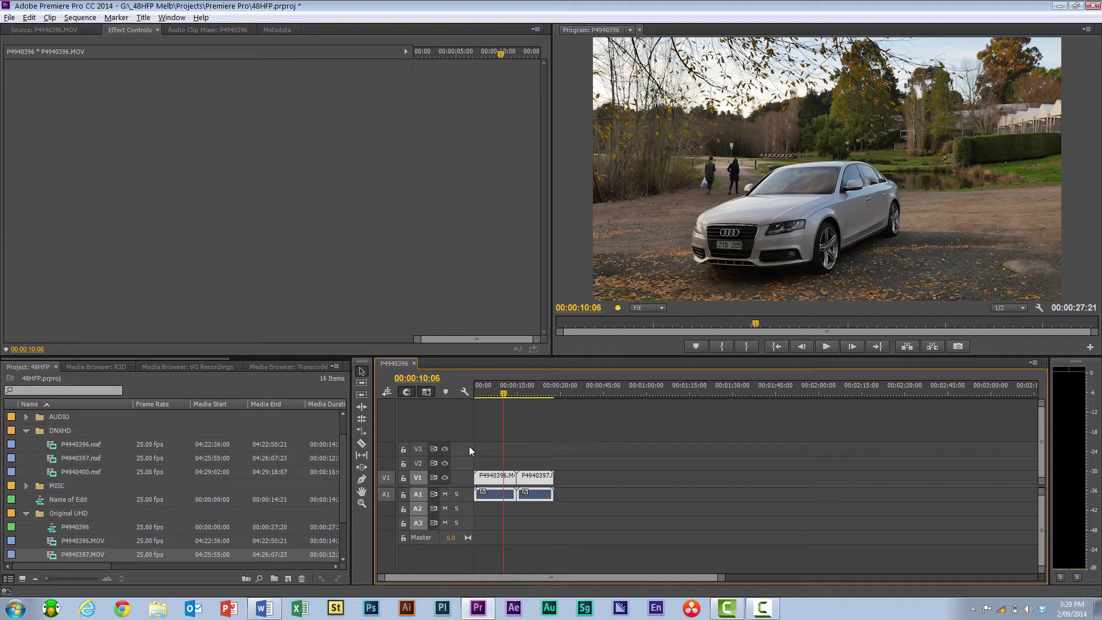
left_click(490, 481)
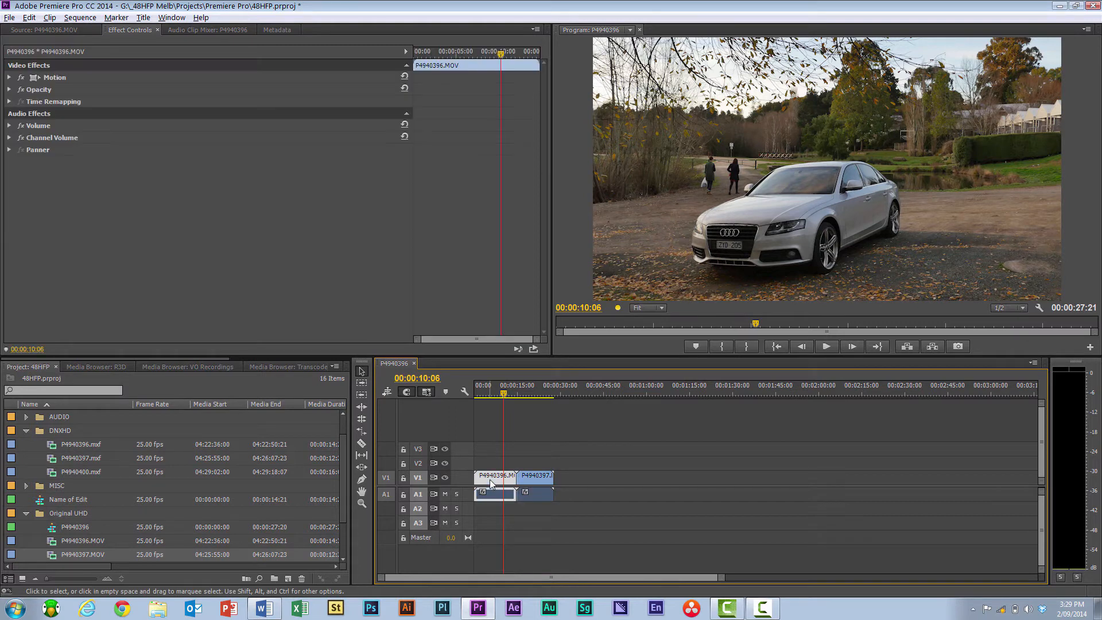
left_click(9, 78)
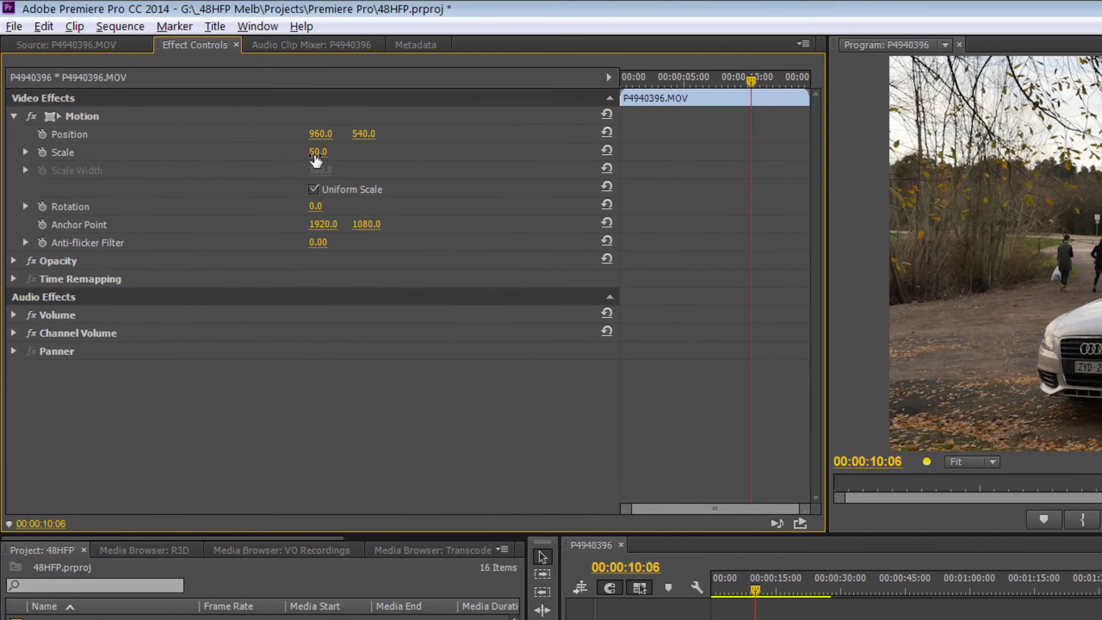
key("ctrl+s")
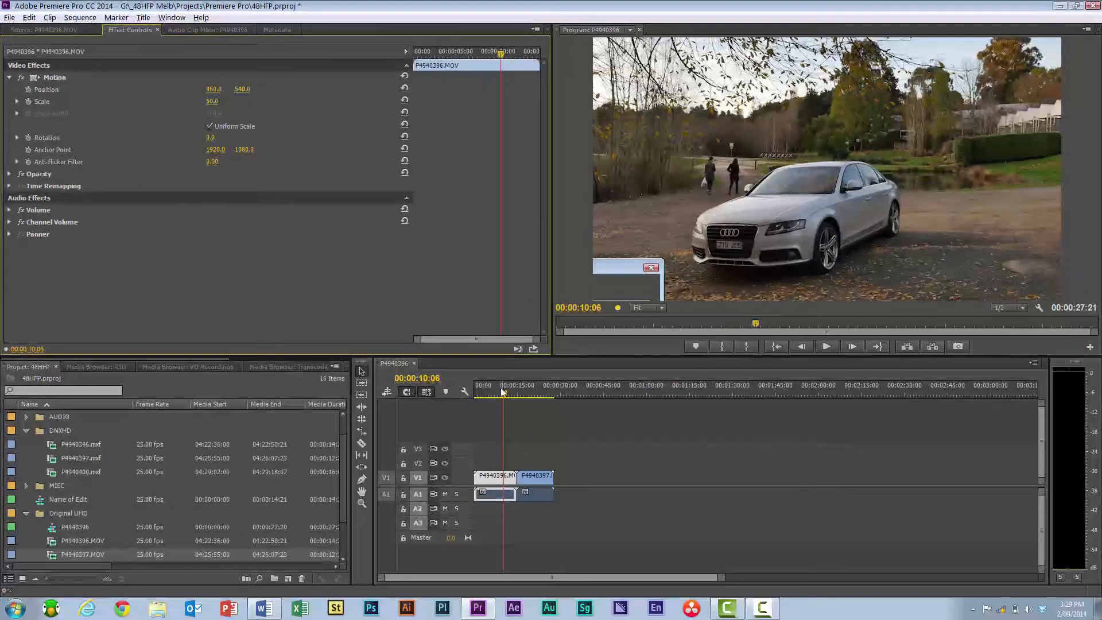
mouse_move(503, 393)
left_mouse_down()
mouse_move(541, 402)
mouse_move(491, 400)
left_mouse_up()
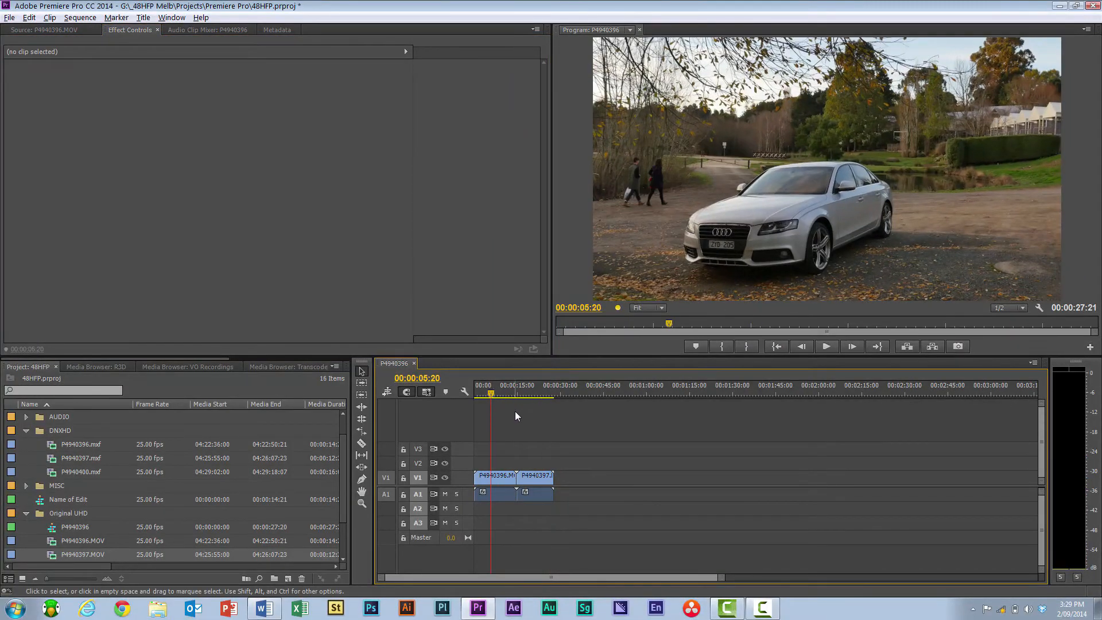
Apply Set to Frame Size to the first clip, P4940396.MOV, and move the playhead to 00:00:08:15
left_click(496, 476)
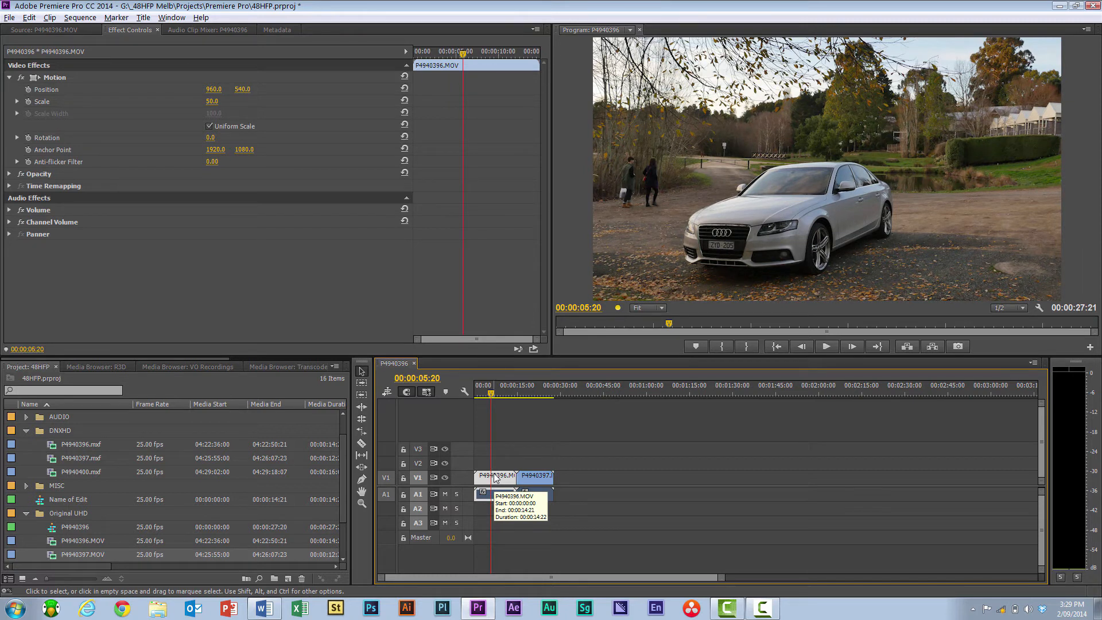
right_click(496, 478)
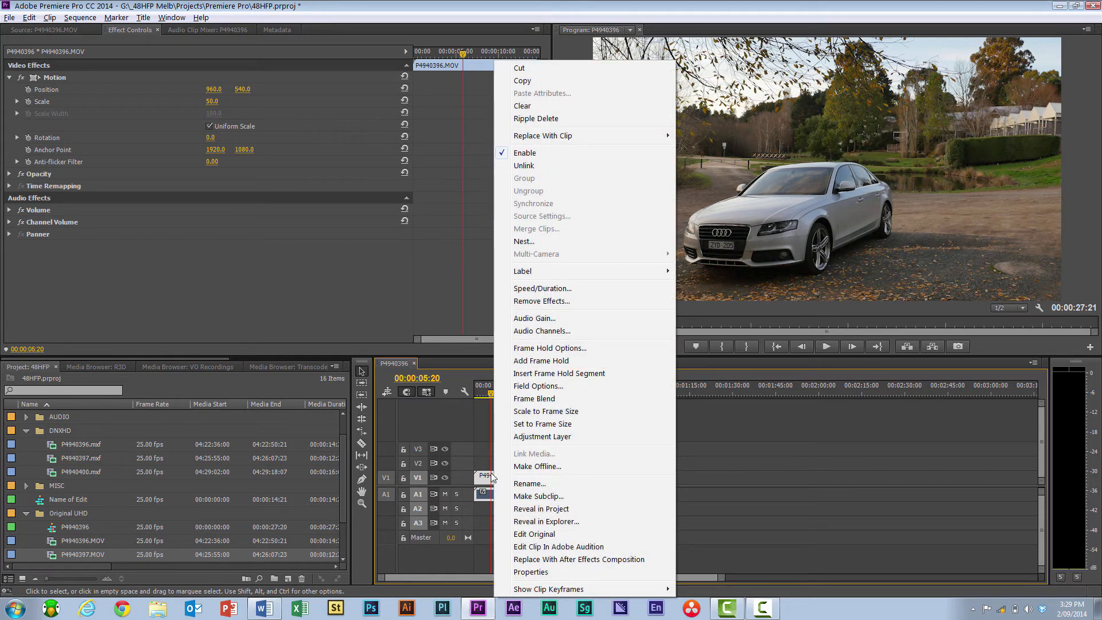
left_click(545, 424)
left_click(498, 397)
mouse_move(499, 397)
left_mouse_down()
mouse_move(510, 397)
mouse_move(499, 397)
left_mouse_up()
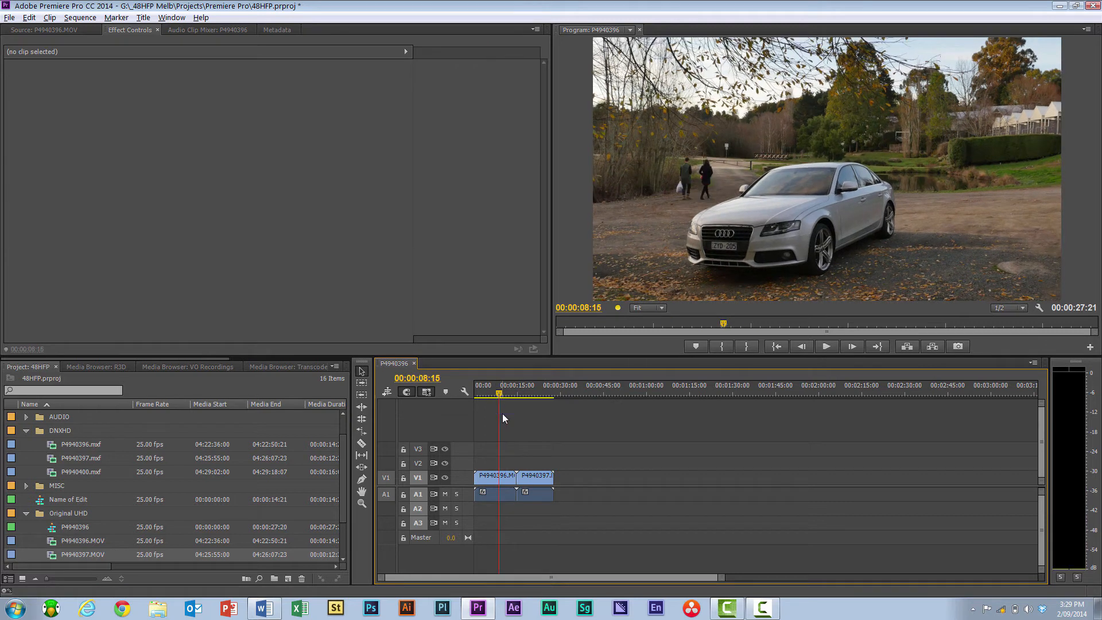
Reset the scale of the first clip, P4940396.MOV, to 100 while viewing the frame at 00:00:08:05
left_click(497, 480)
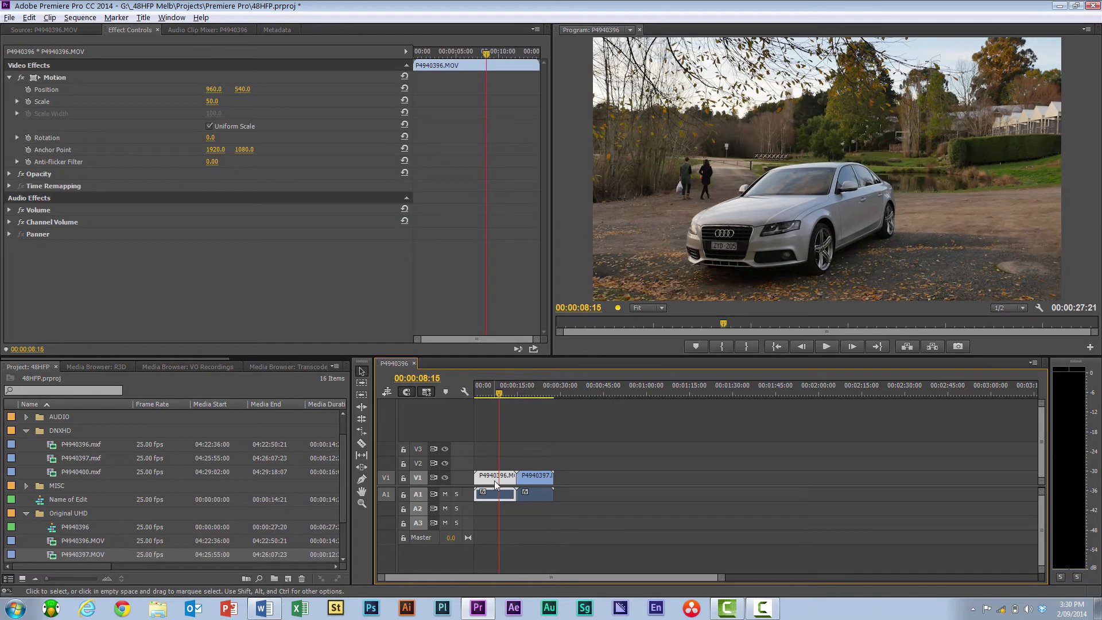
left_click(494, 396)
left_click_drag(494, 397, 499, 398)
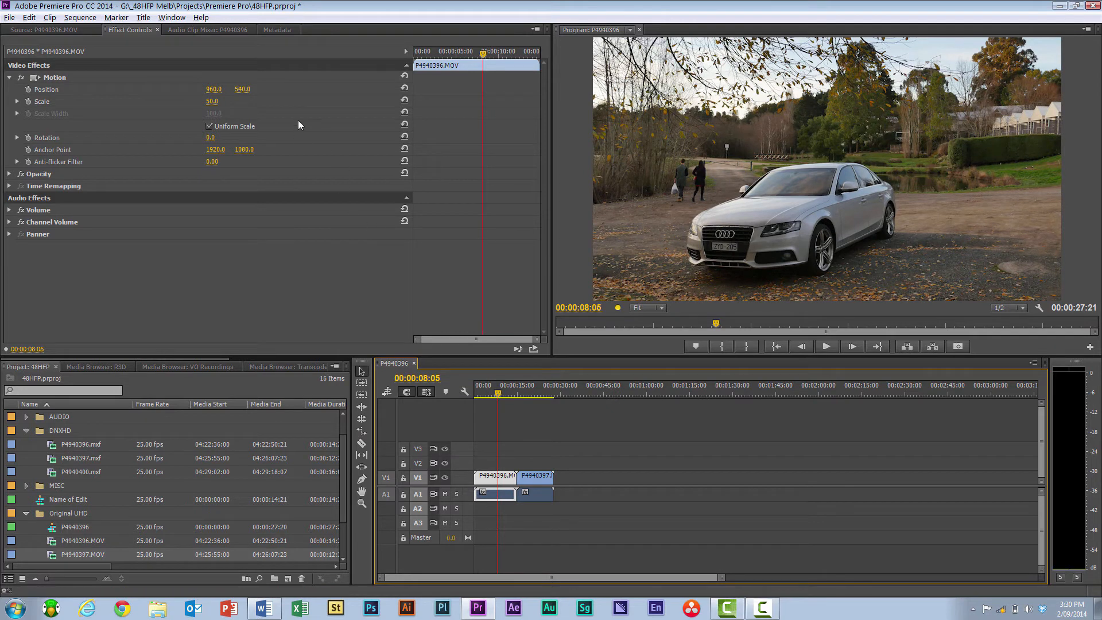
left_click(404, 101)
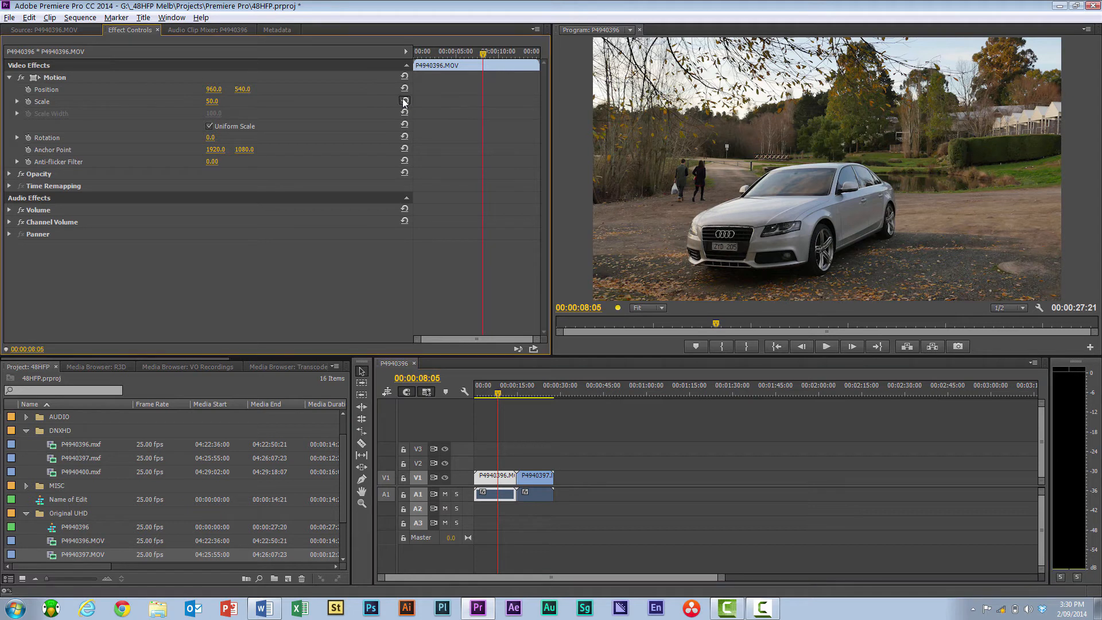
left_click(404, 101)
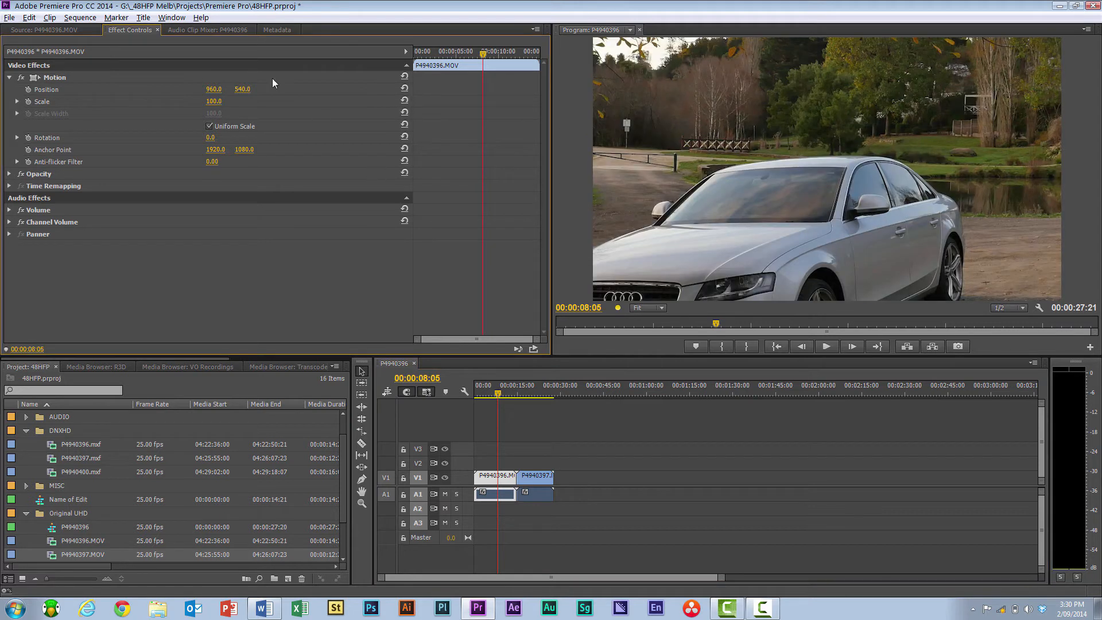
Reframe the first clip on the car by moving its position to about 1207, 145, and play back the new framing
left_click(254, 78)
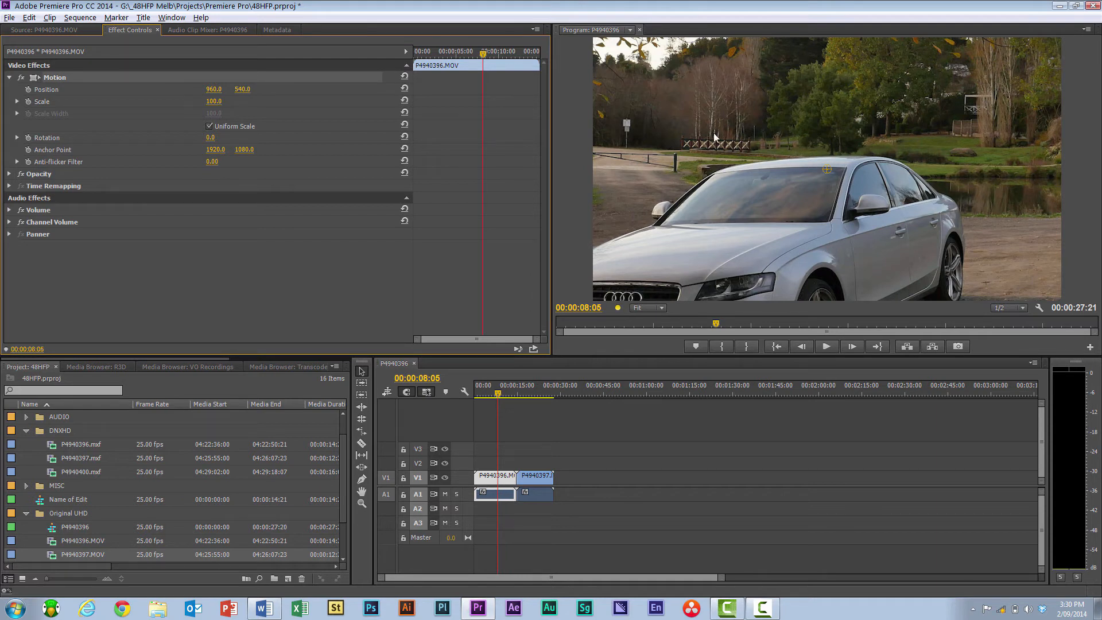
left_click_drag(757, 166, 826, 106)
left_click_drag(824, 107, 817, 73)
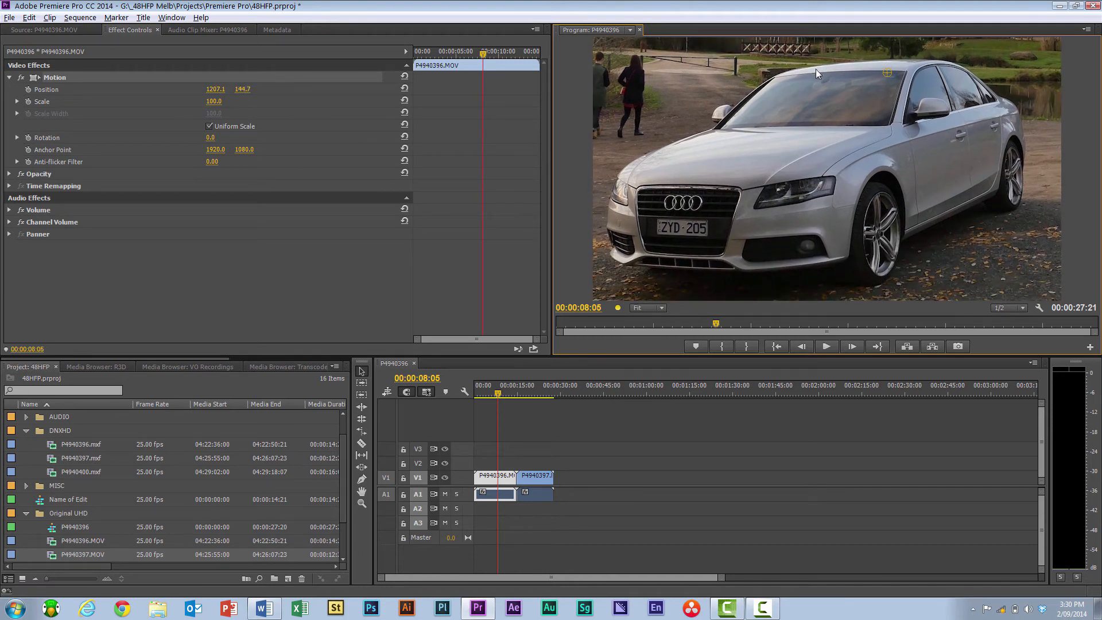
key("space")
left_click(587, 453)
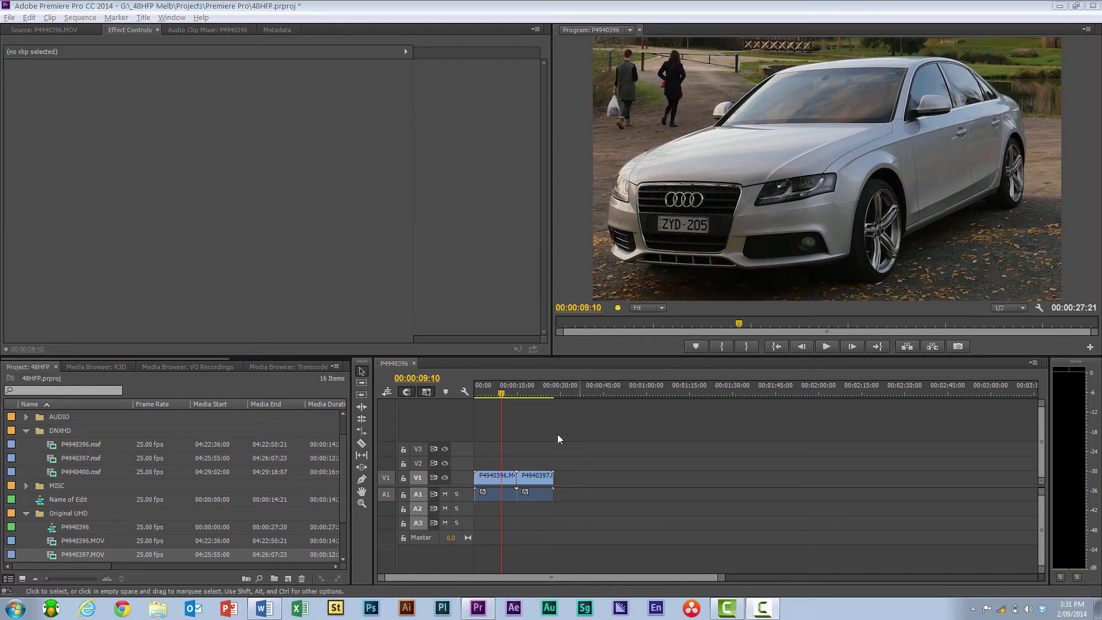
Open the Name of Edit sequence, try adding P4940396.MOV on V2 above the existing clips, and undo the placement
double_click(41, 501)
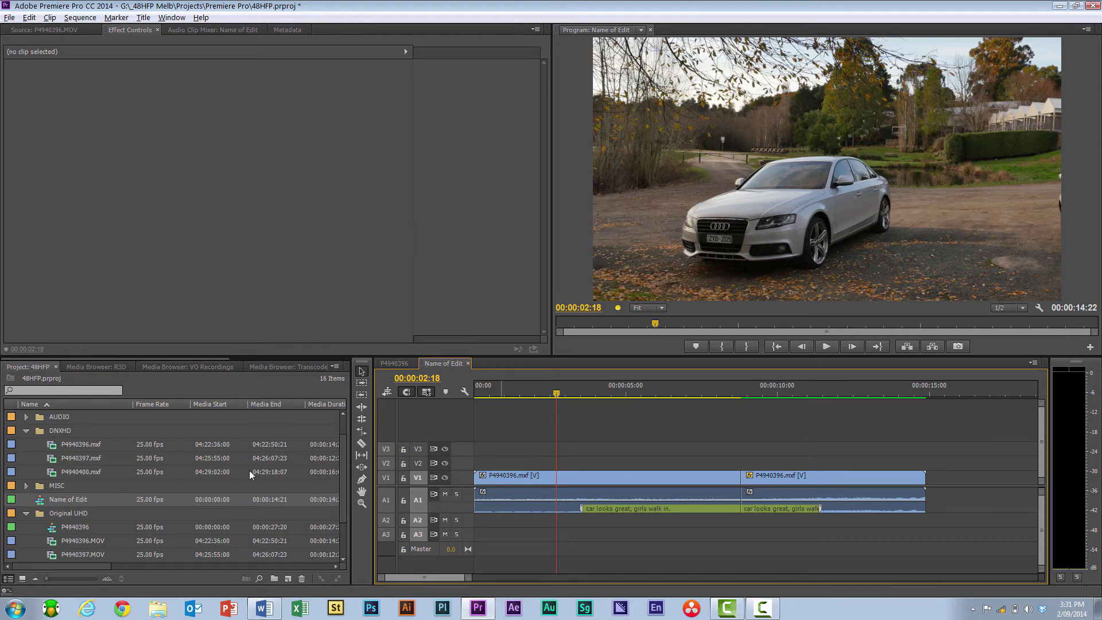
left_click_drag(52, 545, 526, 463)
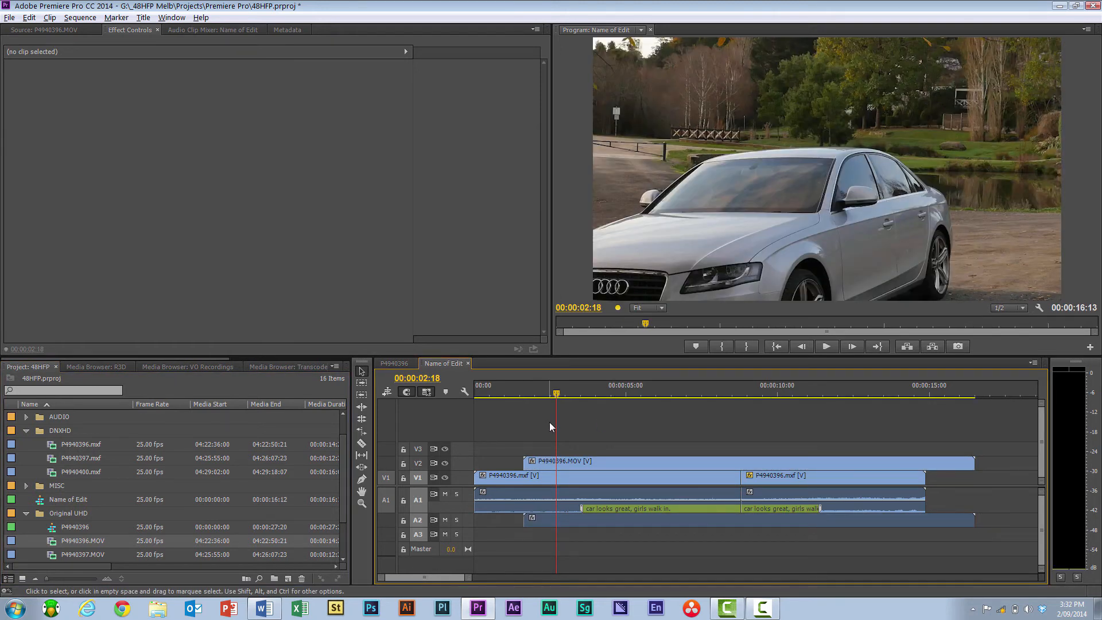
key("ctrl+z")
Delete all clips from the Name of Edit sequence and return the playhead to the start
left_click_drag(550, 423, 818, 560)
key("Delete")
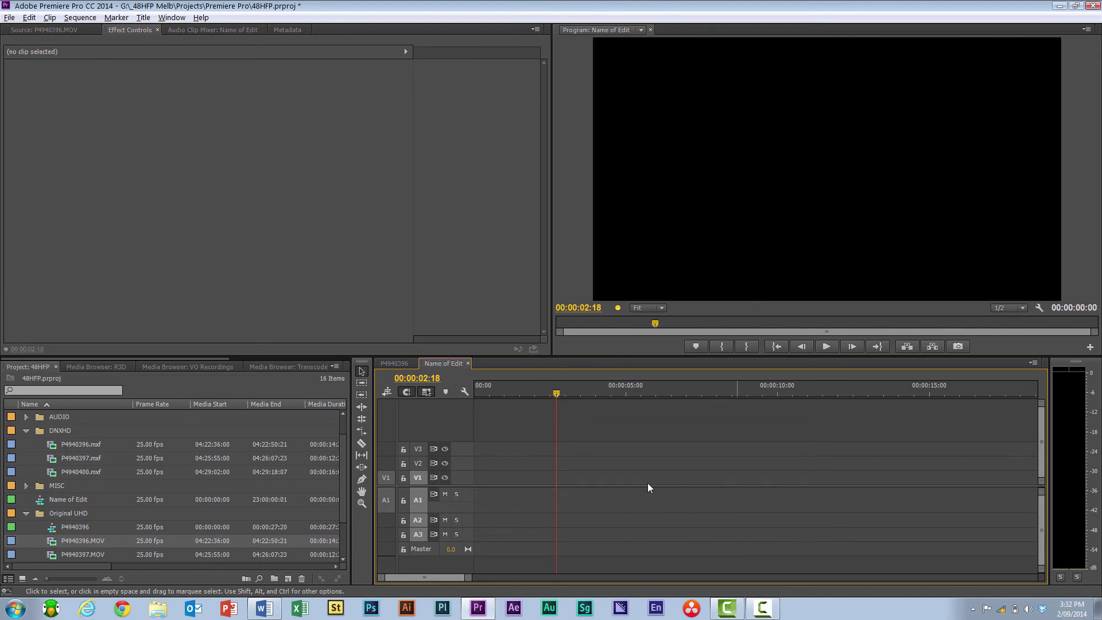
left_click_drag(556, 394, 472, 402)
Place P4940396.MOV at the start of V1, keeping the existing sequence settings, and view the frame at 00:00:02:00
left_click_drag(50, 542, 472, 480)
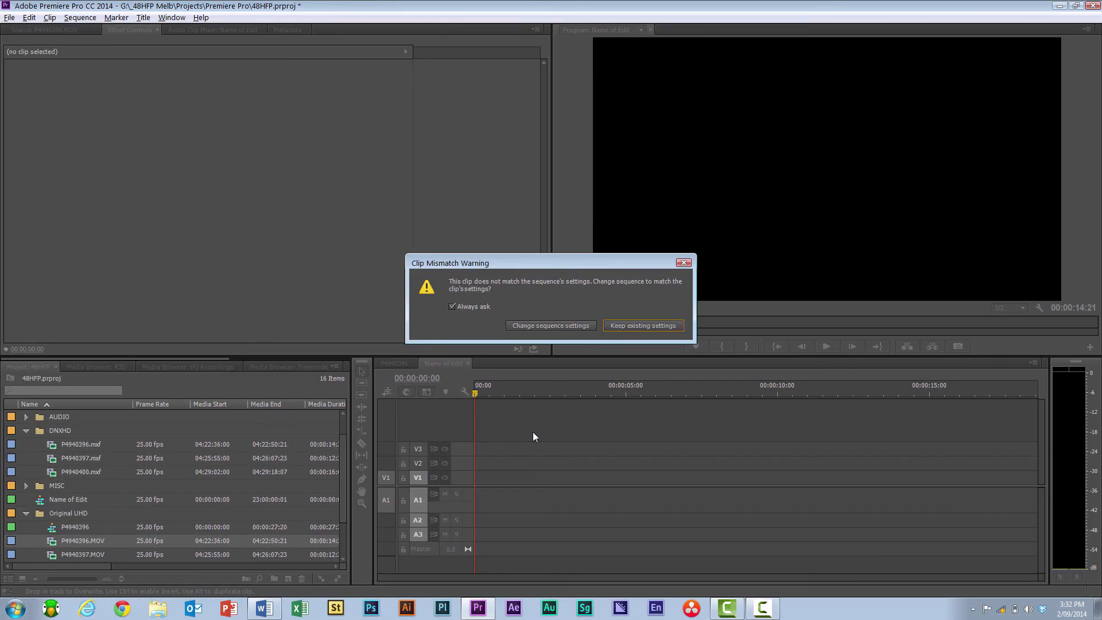
left_click(623, 326)
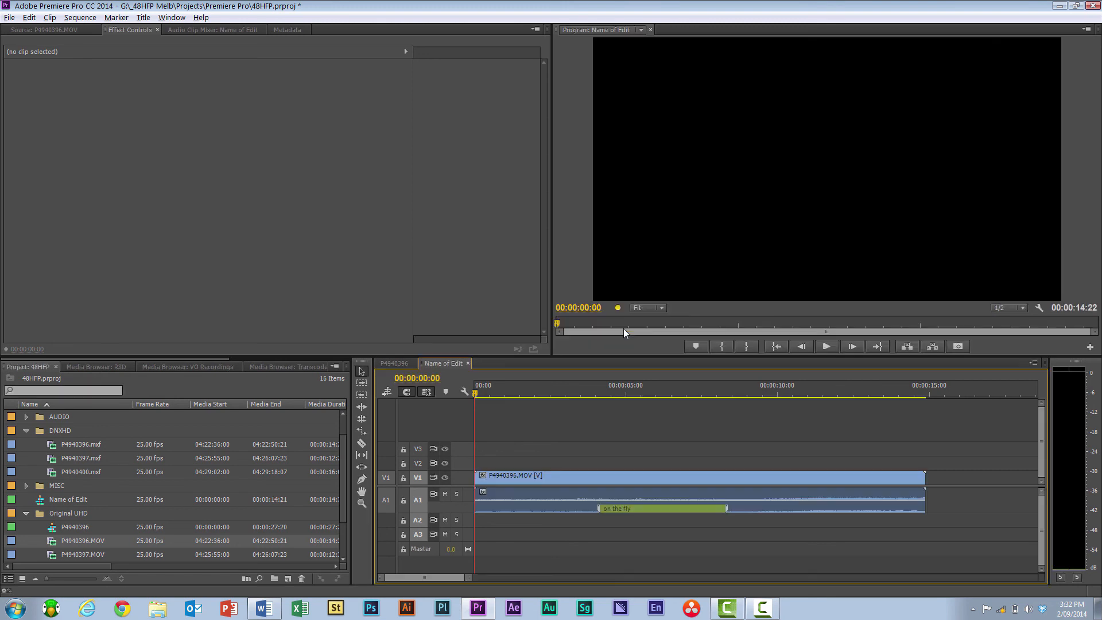
left_click(536, 397)
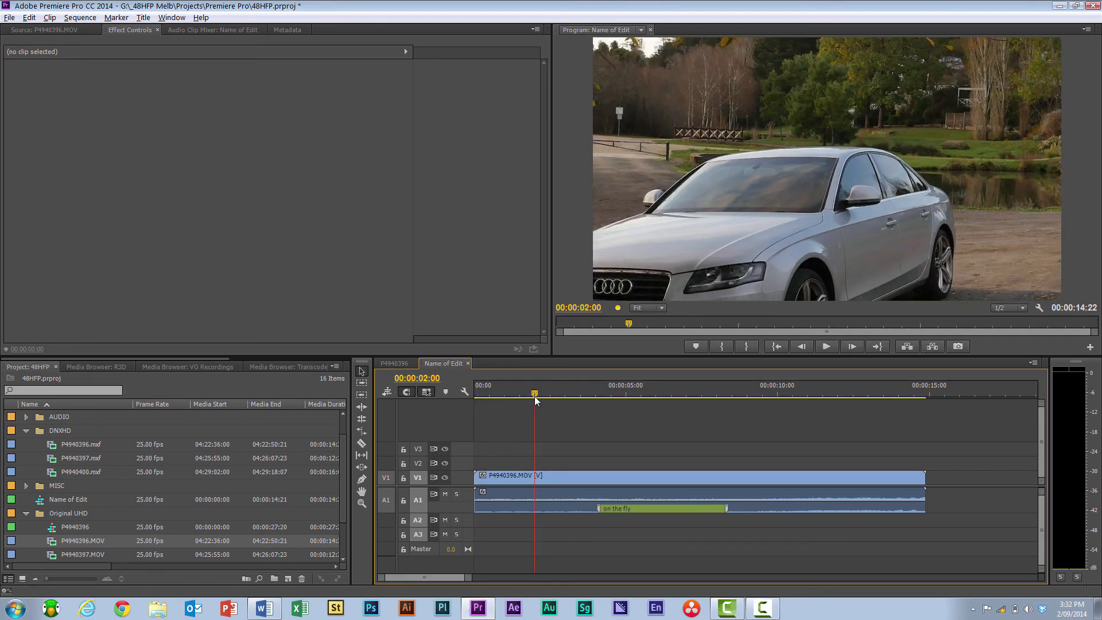
Open the sequence settings of Name of Edit to check its editing mode and preview format
left_click(80, 17)
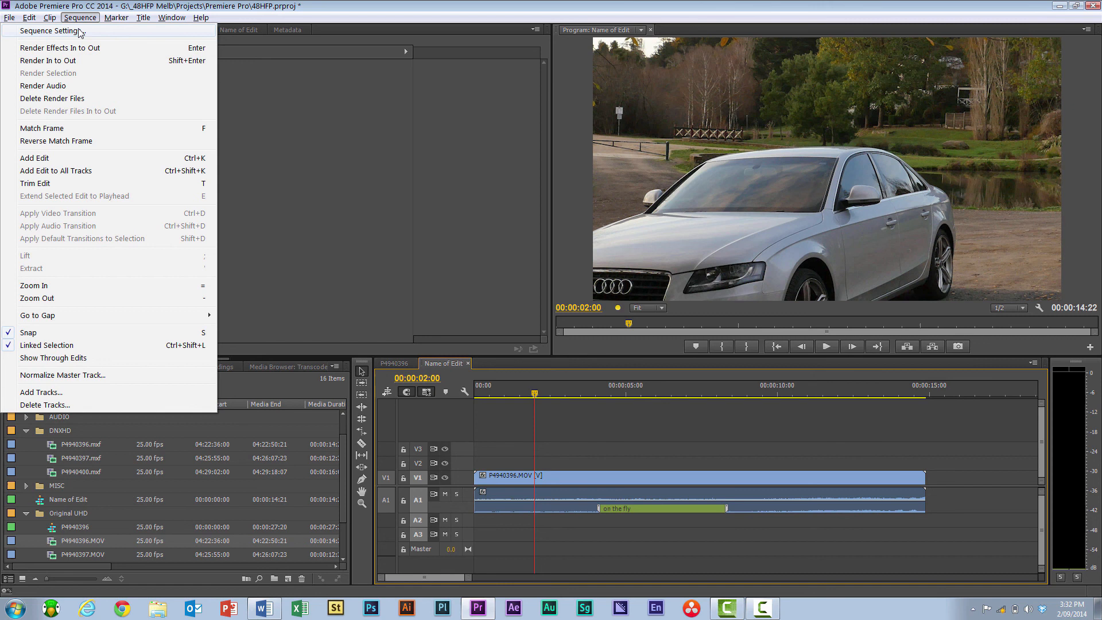
left_click(80, 31)
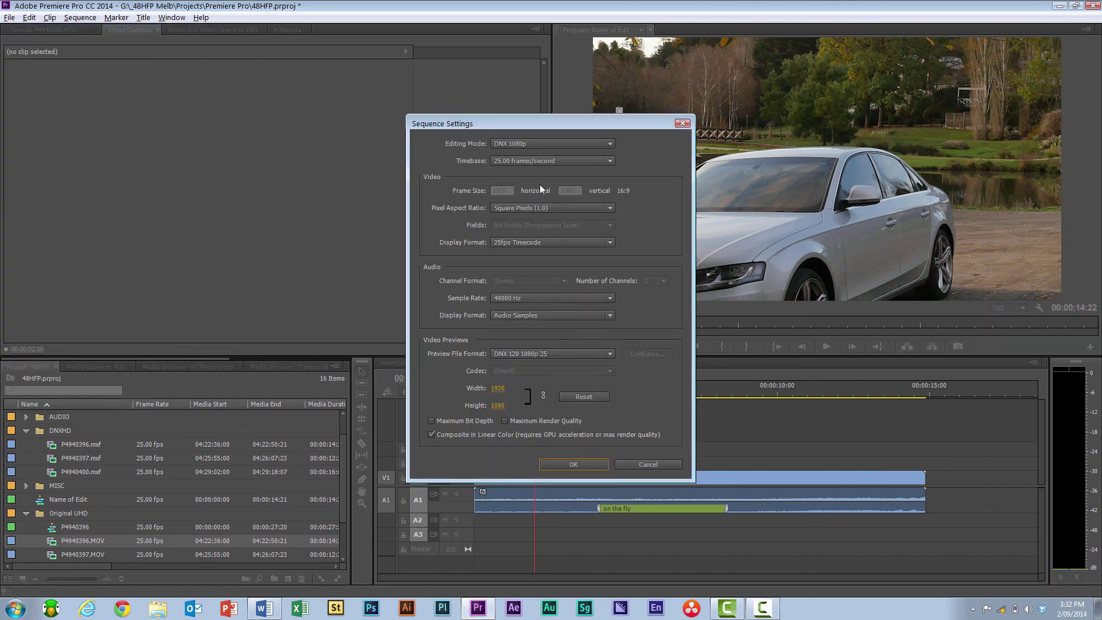